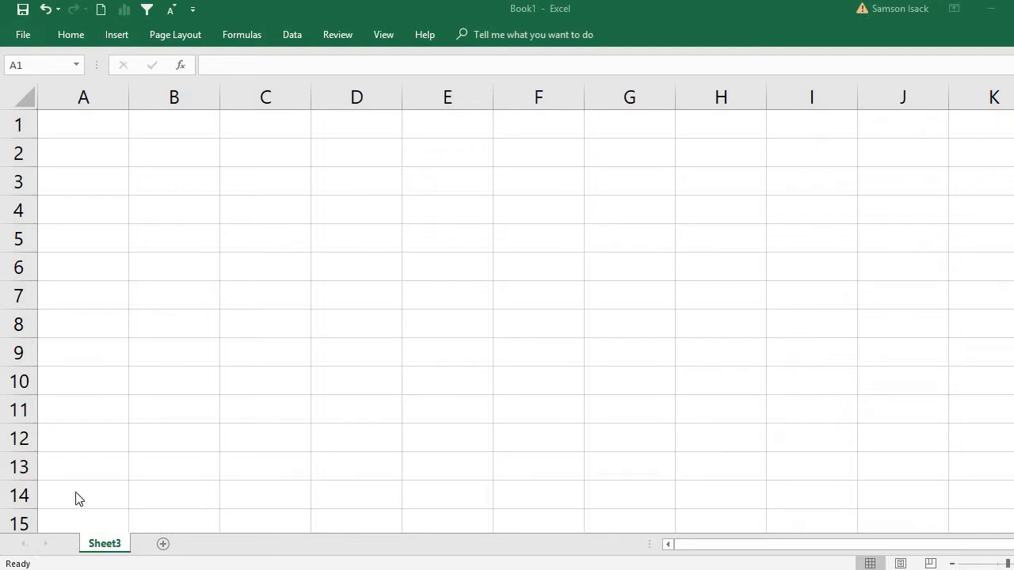
In Notepad, close space_delimited_textQualified_may.txt and examine the month, sales and expenses lines in space_delimited.txt.
{"action": "left_click", "coordinate": [87, 135]}
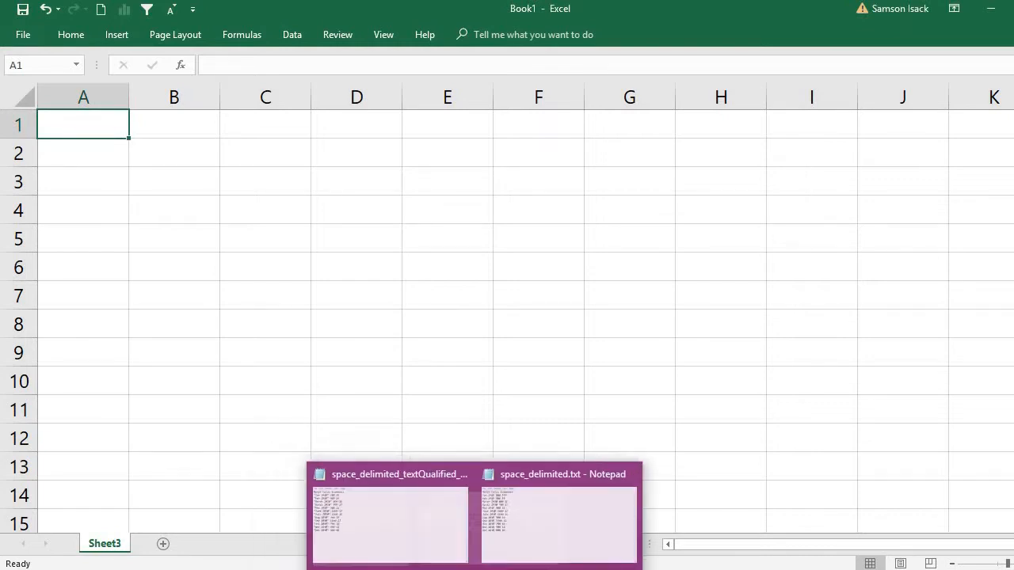
{"action": "left_click", "coordinate": [486, 569]}
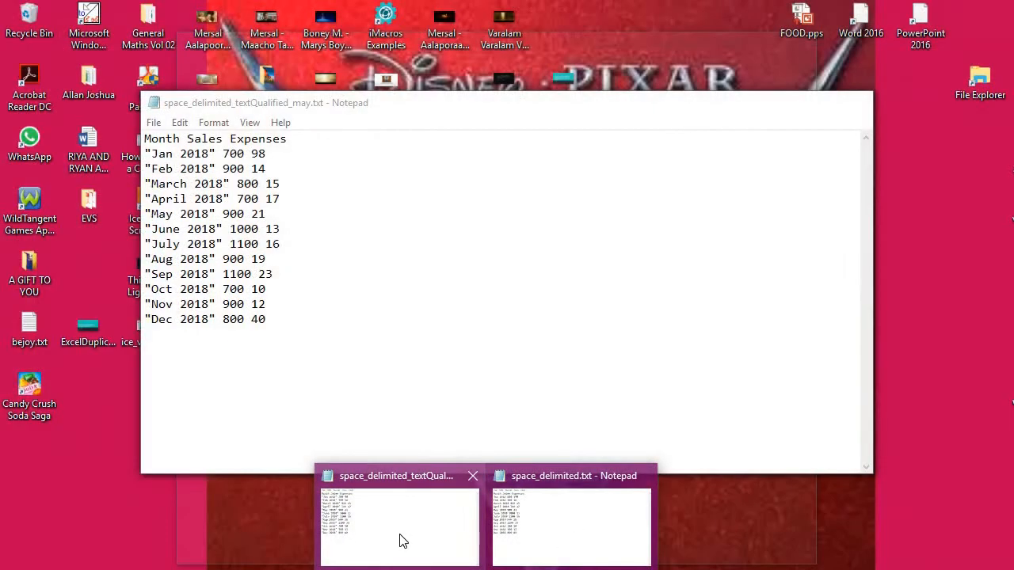
{"action": "left_click", "coordinate": [400, 532]}
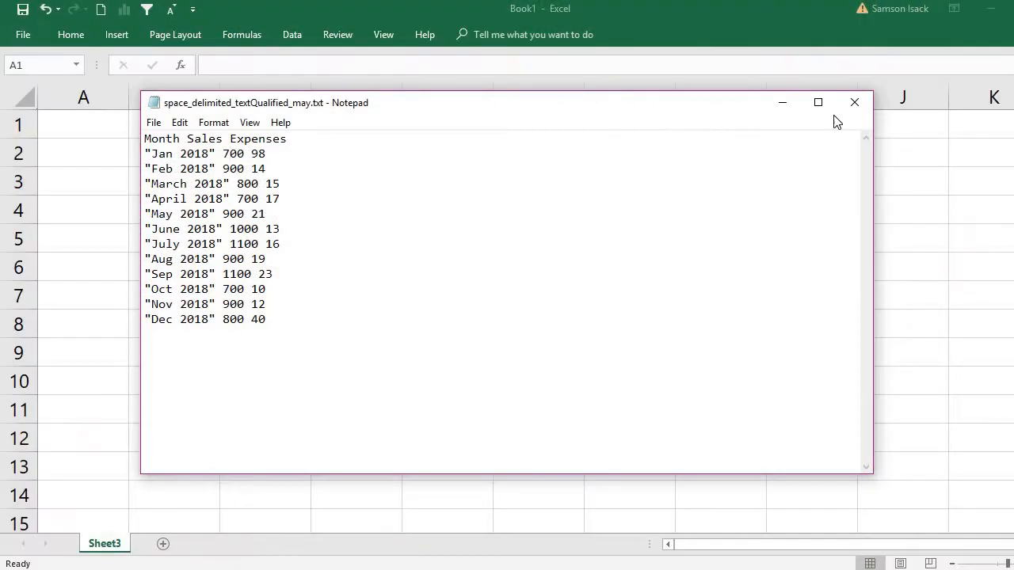
{"action": "left_click", "coordinate": [856, 101]}
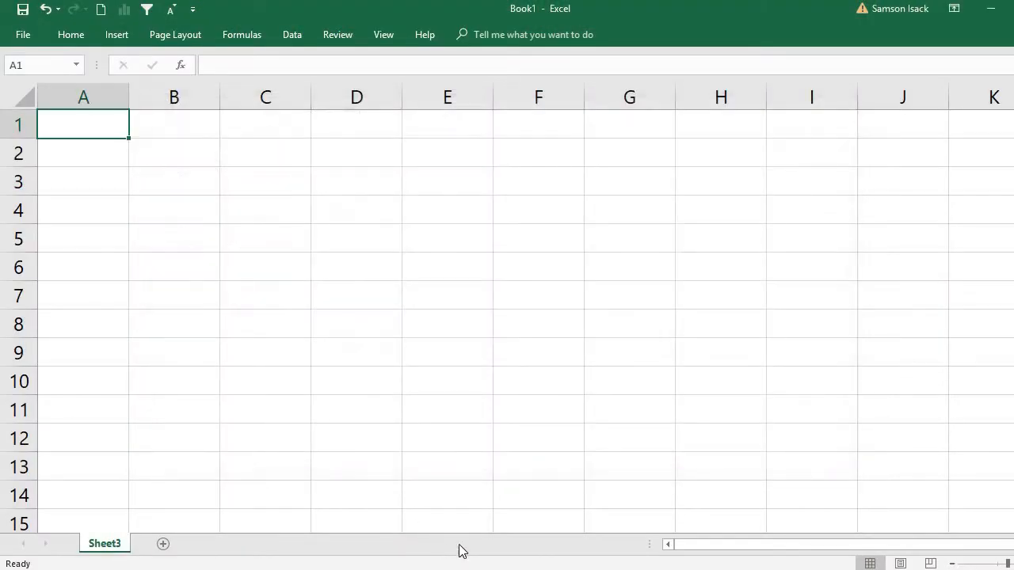
{"action": "left_click", "coordinate": [486, 569]}
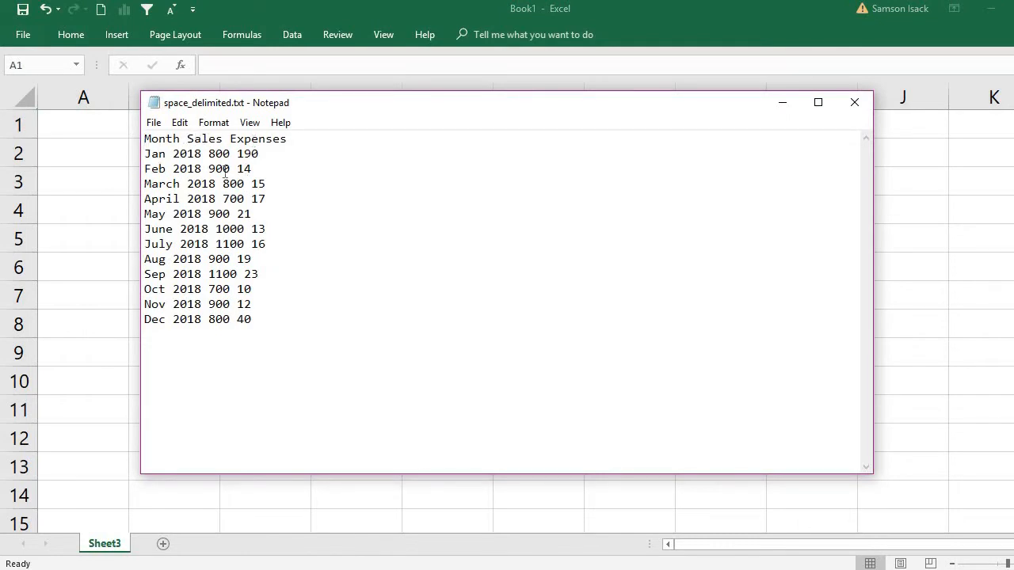
{"action": "left_click_drag", "start_coordinate": [305, 325], "coordinate": [141, 131]}
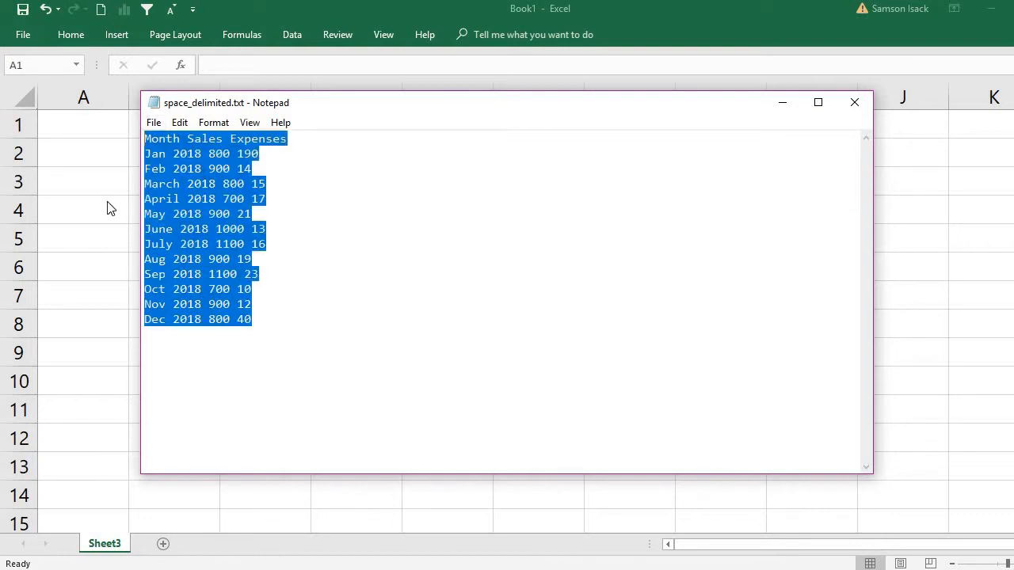
Switch to Excel and, from cell A1, start importing the text file space_delimited.txt.
{"action": "left_click", "coordinate": [88, 133]}
{"action": "left_click", "coordinate": [293, 39]}
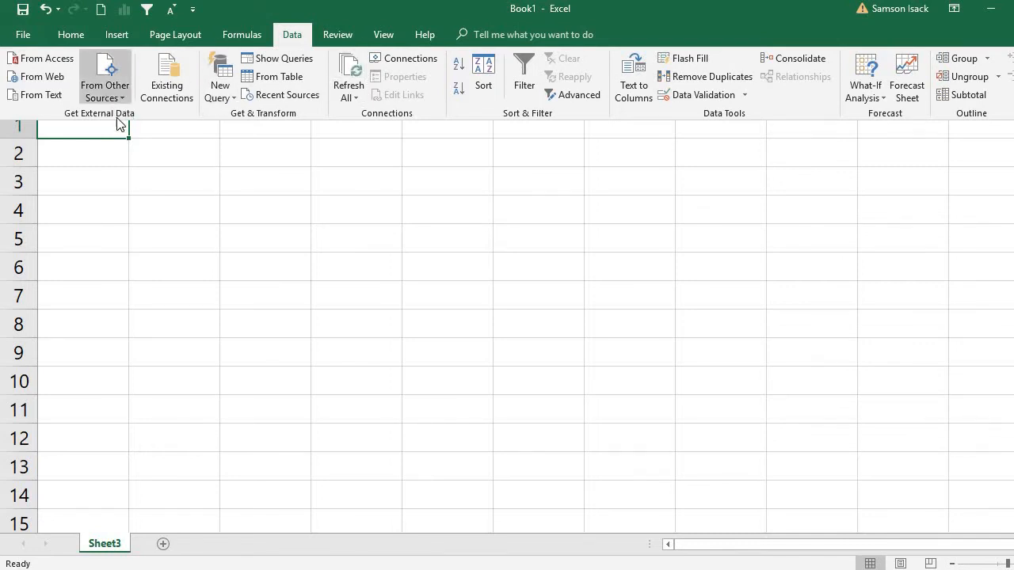
{"action": "left_click", "coordinate": [46, 95]}
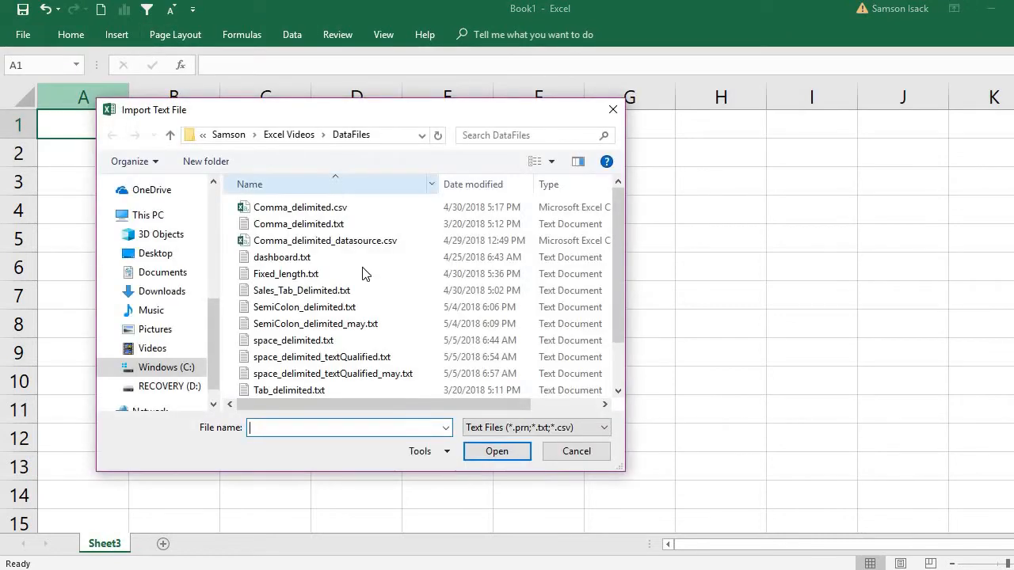
{"action": "left_click", "coordinate": [338, 345]}
{"action": "double_click", "coordinate": [338, 346]}
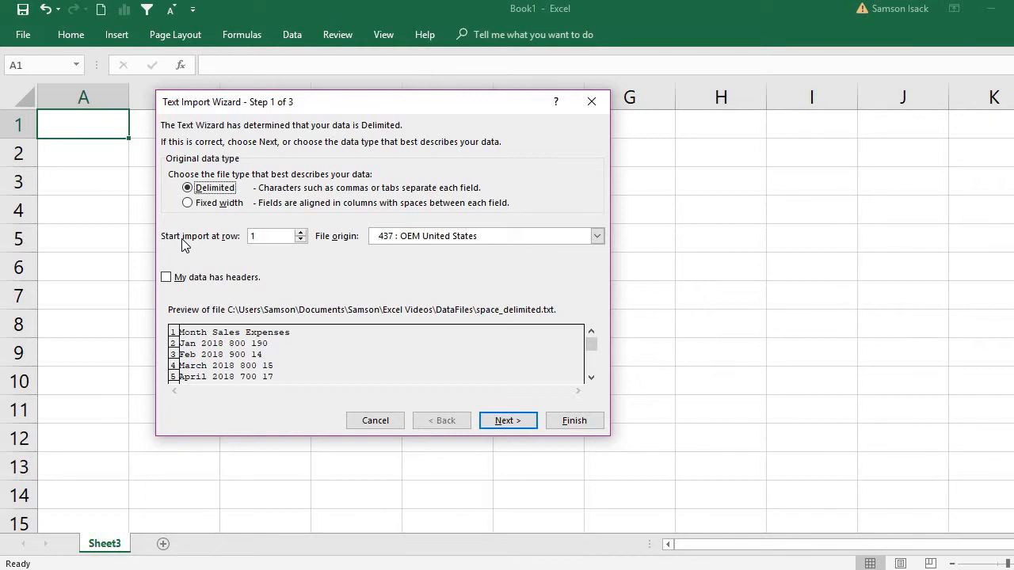
Proceed to the import's delimiter settings, clear the Tab delimiter and select Space instead.
{"action": "double_click", "coordinate": [278, 237]}
{"action": "left_click", "coordinate": [513, 422]}
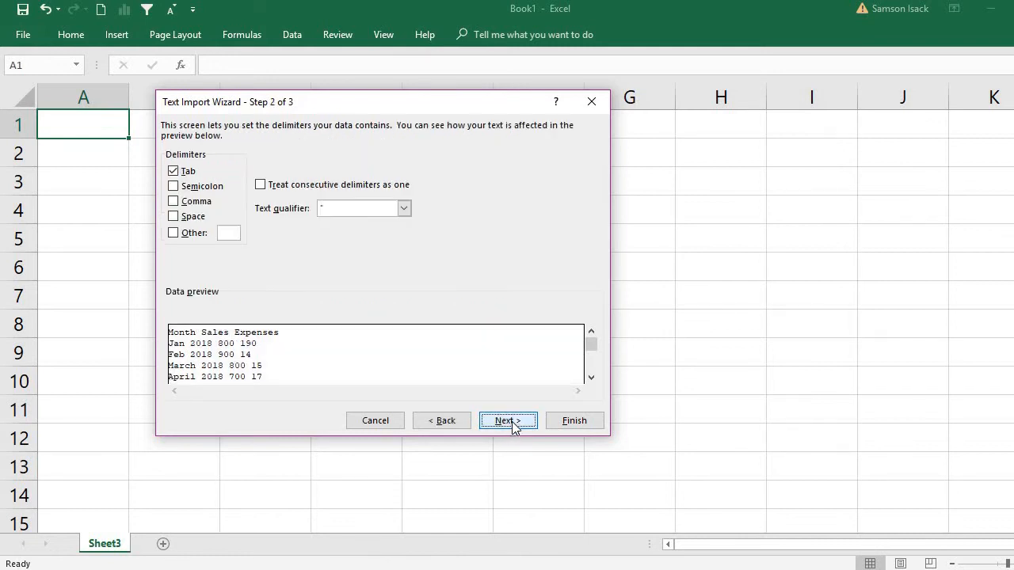
{"action": "left_click", "coordinate": [189, 174]}
{"action": "left_click", "coordinate": [187, 174]}
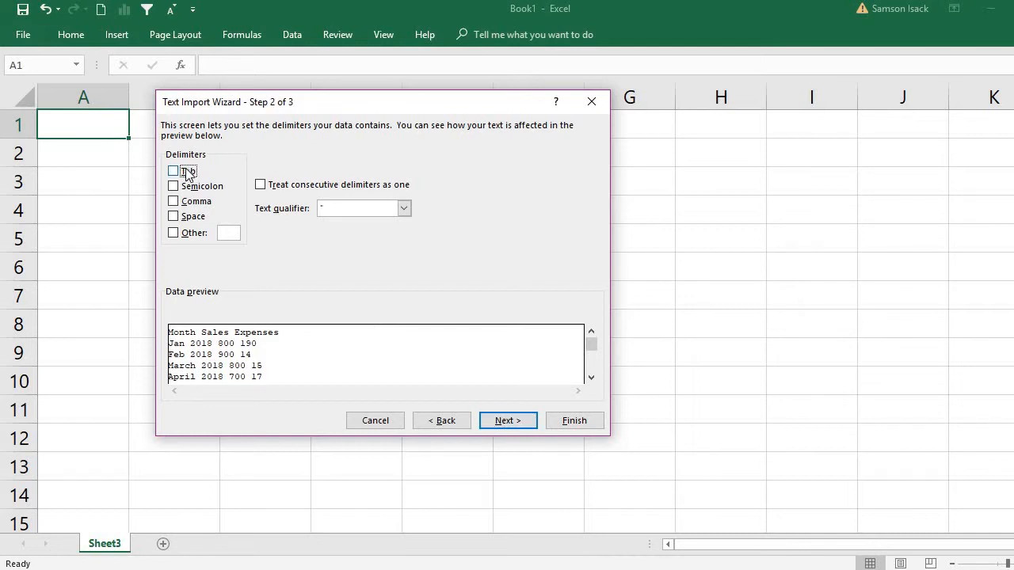
{"action": "left_click", "coordinate": [182, 217]}
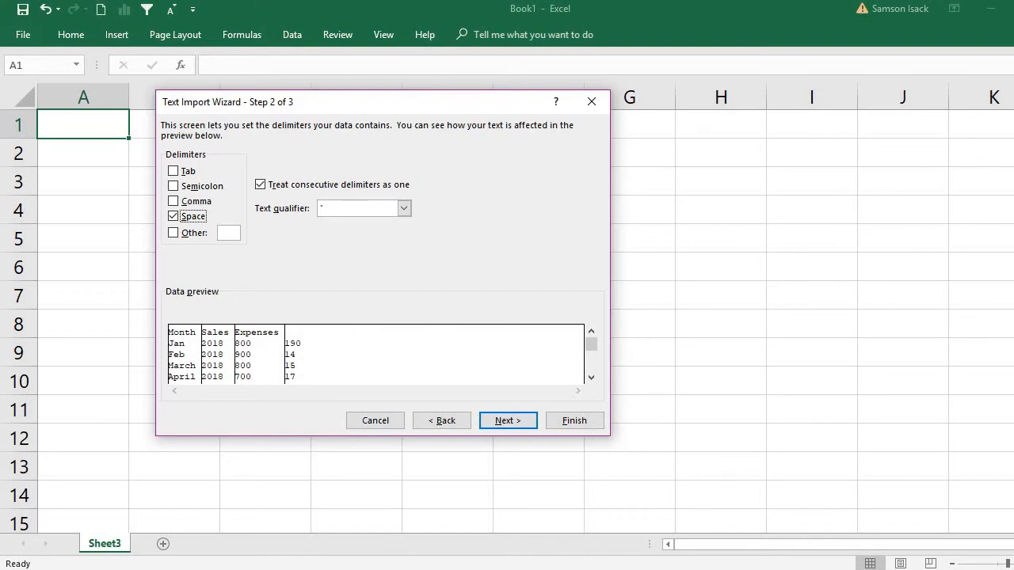
In Notepad, enclose Jan 2018 in double quotes in space_delimited.txt, and check the text qualifier options in Excel's import wizard.
{"action": "left_click", "coordinate": [479, 569]}
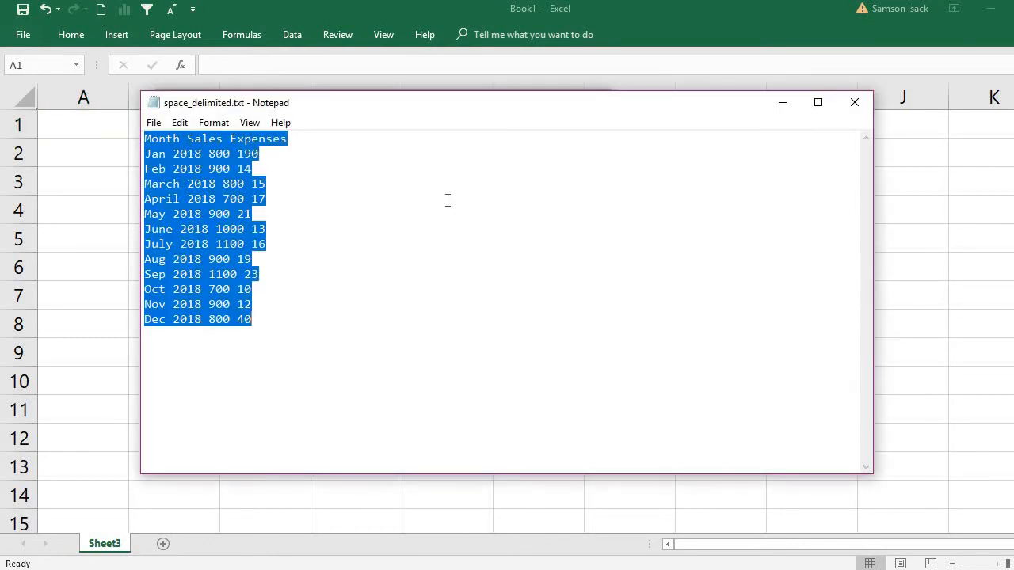
{"action": "left_click", "coordinate": [355, 184]}
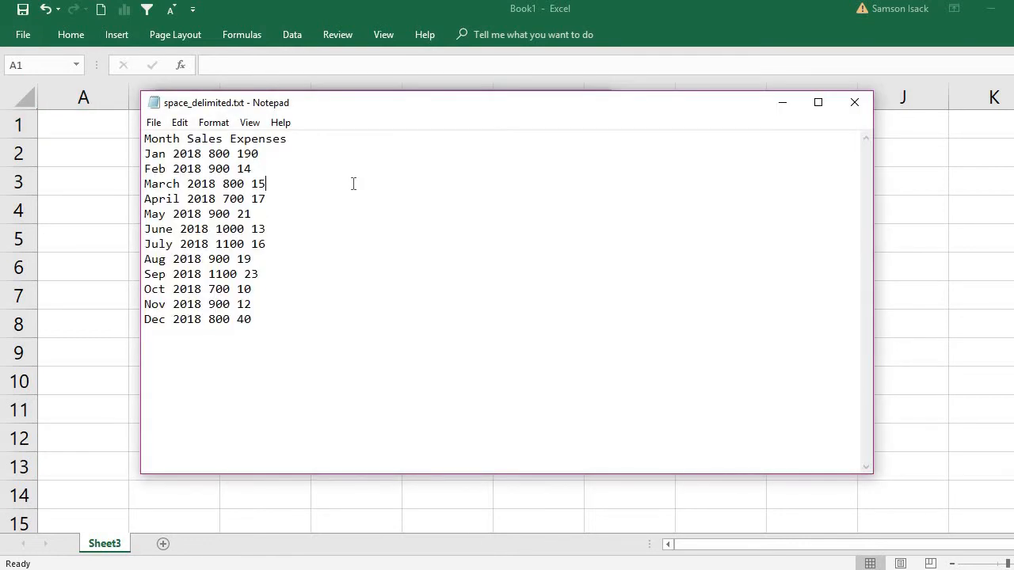
{"action": "left_click", "coordinate": [145, 154]}
{"action": "left_click_drag", "start_coordinate": [166, 153], "coordinate": [174, 154]}
{"action": "left_click", "coordinate": [143, 154]}
{"action": "type", "text": "\""}
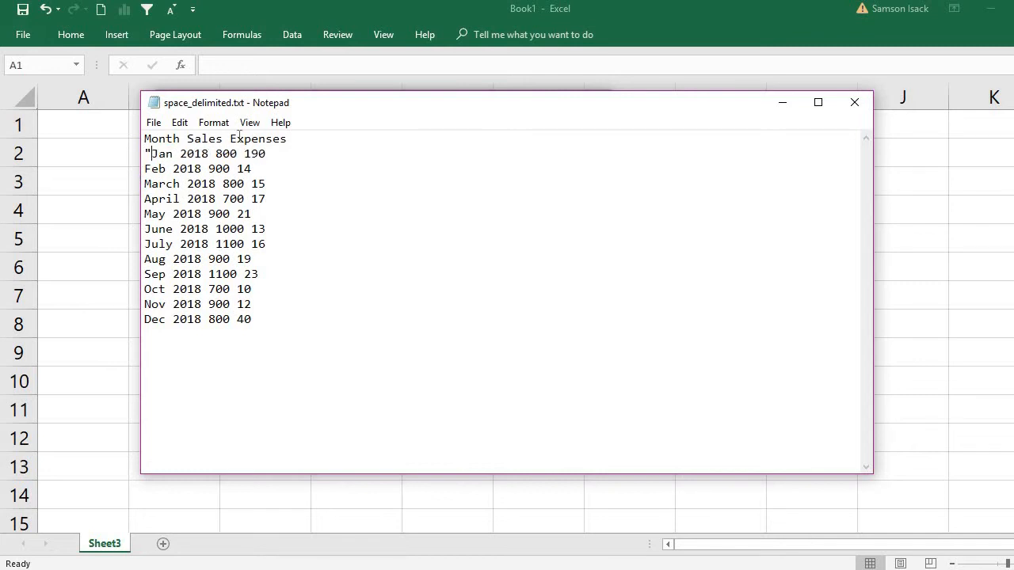
{"action": "left_click", "coordinate": [209, 154]}
{"action": "type", "text": "\""}
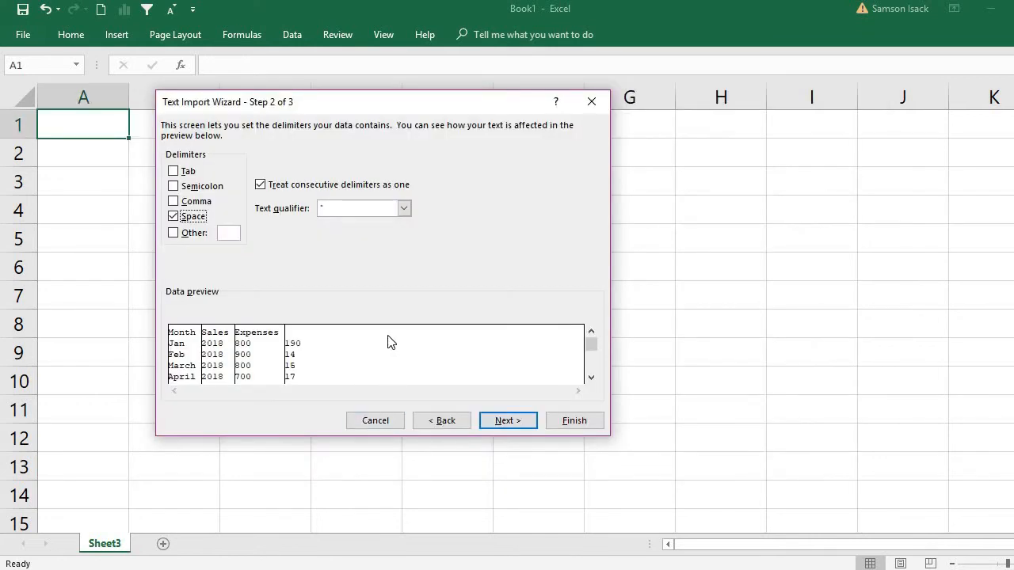
{"action": "left_click", "coordinate": [382, 209]}
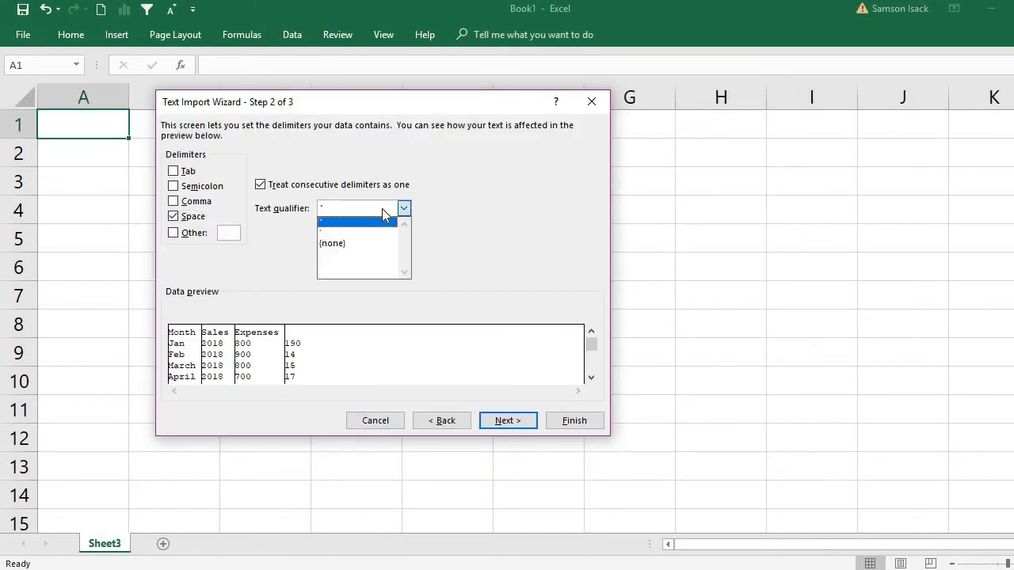
{"action": "left_click", "coordinate": [445, 202]}
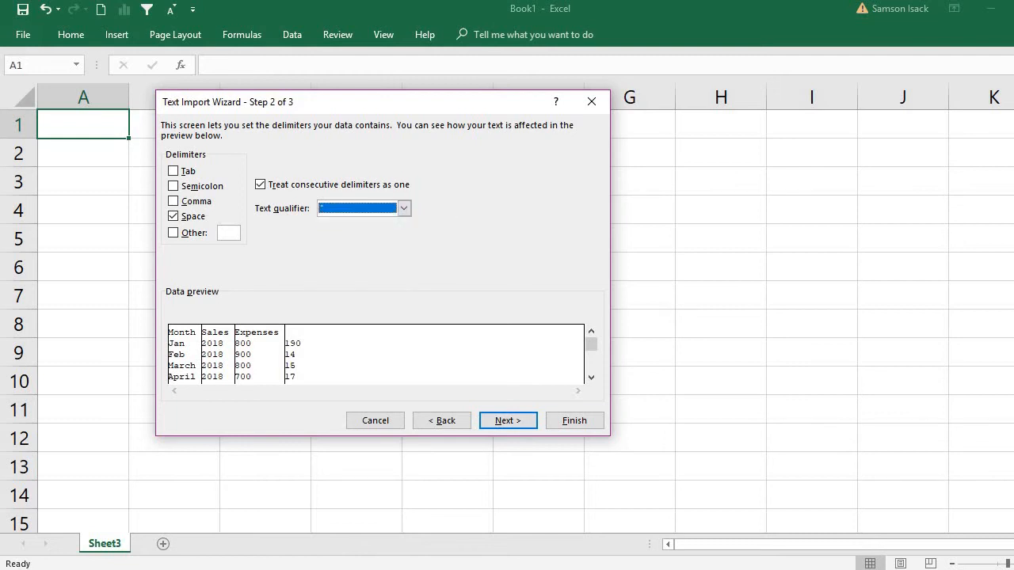
Switch to Notepad and enclose Feb 2018, March 2018 and April 2018 in double quotes in space_delimited.txt.
{"action": "left_click", "coordinate": [490, 568]}
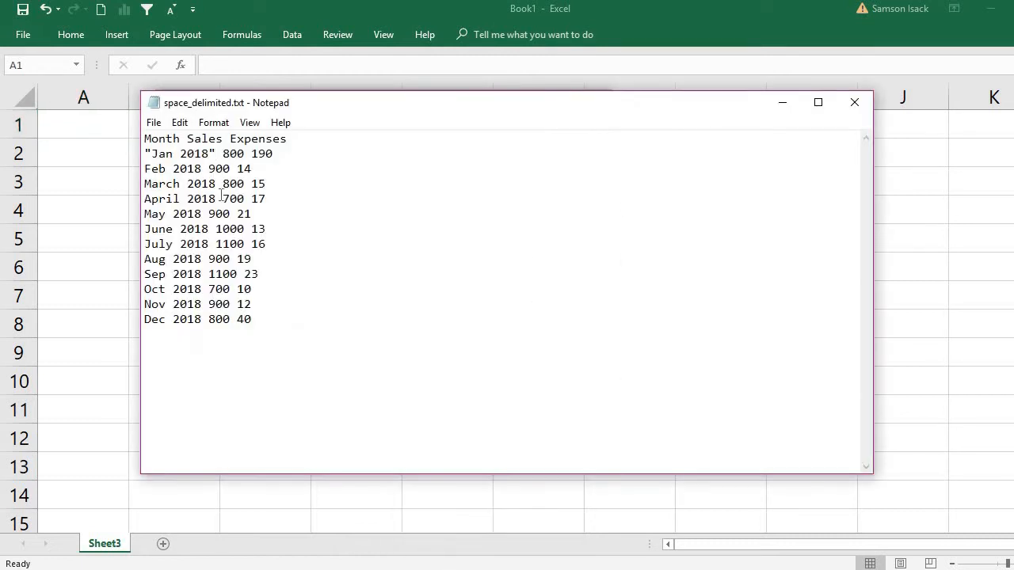
{"action": "left_click", "coordinate": [145, 168]}
{"action": "type", "text": "\""}
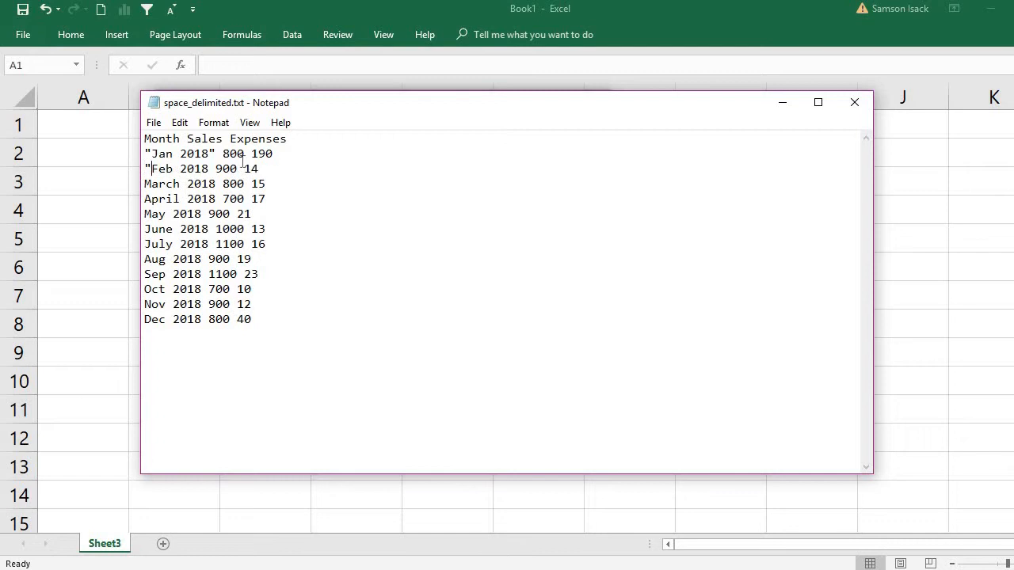
{"action": "left_click", "coordinate": [210, 168]}
{"action": "type", "text": "\""}
{"action": "type", "text": "\""}
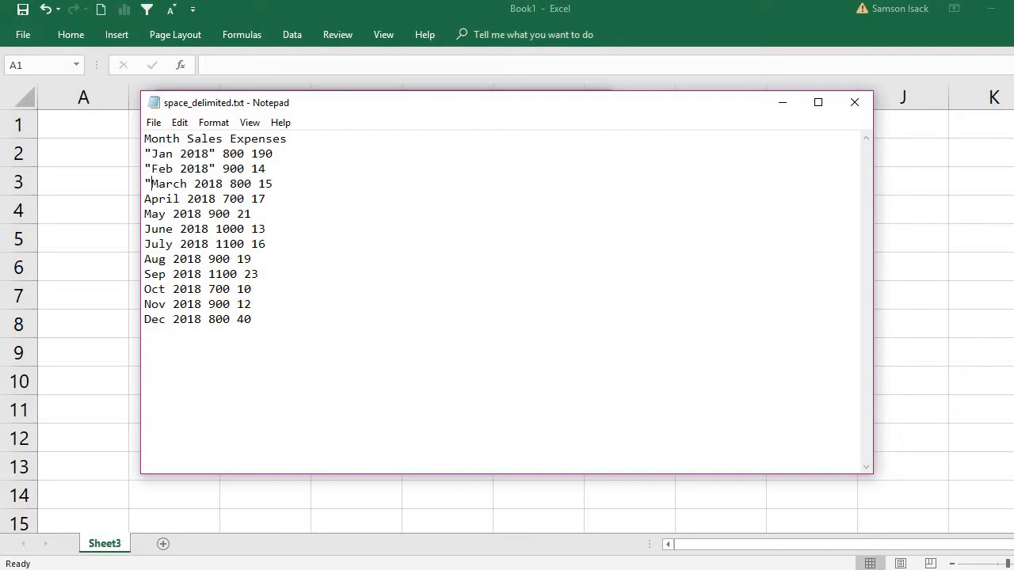
{"action": "left_click", "coordinate": [224, 183]}
{"action": "type", "text": "\""}
{"action": "key", "text": "Down"}
{"action": "key", "text": "Home"}
{"action": "type", "text": "\""}
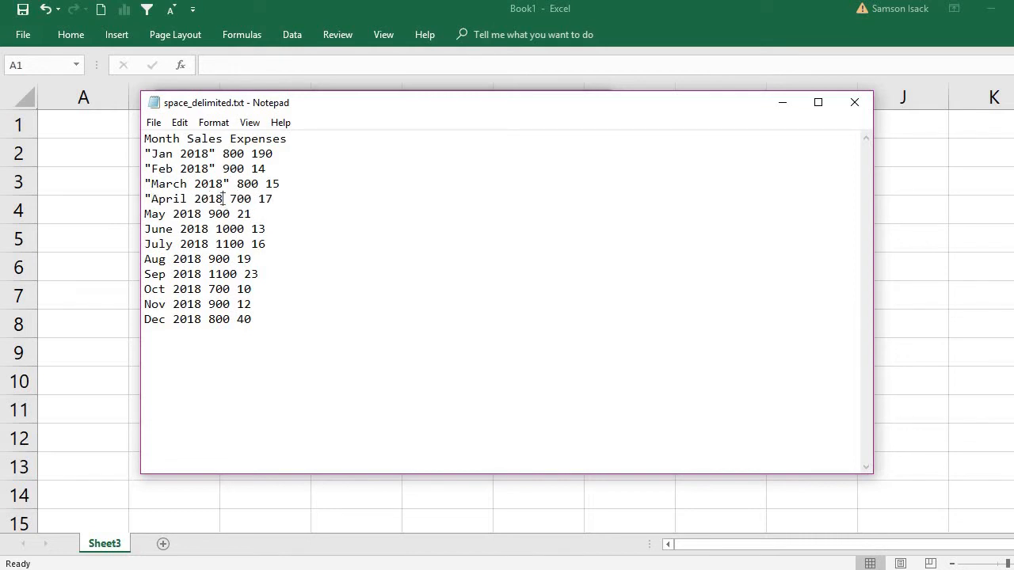
{"action": "type", "text": "\""}
Enclose May 2018, June 2018 and July 2018 in double quotes.
{"action": "left_click", "coordinate": [144, 214]}
{"action": "type", "text": "\""}
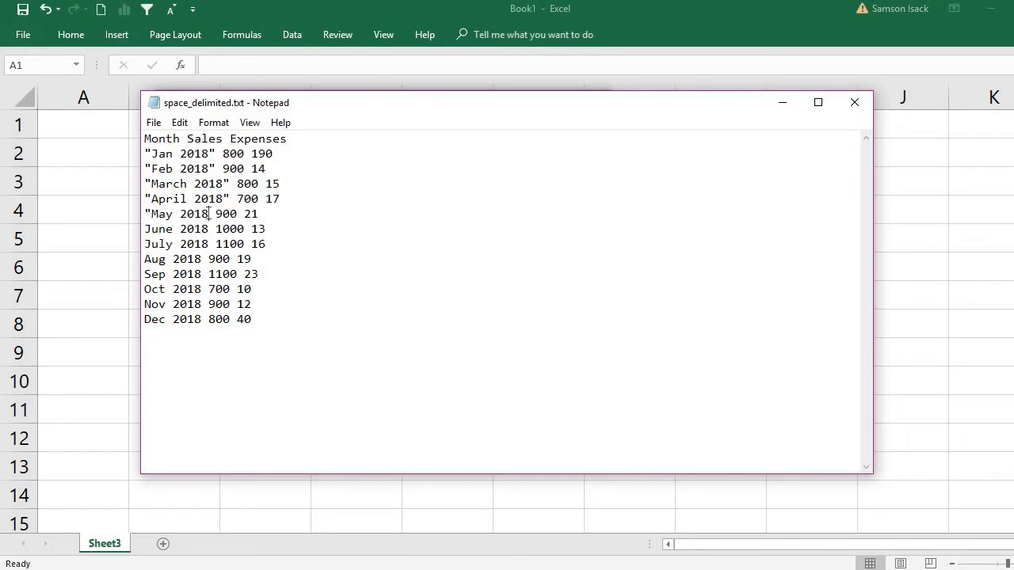
{"action": "type", "text": "\""}
{"action": "left_click", "coordinate": [144, 229]}
{"action": "type", "text": "\""}
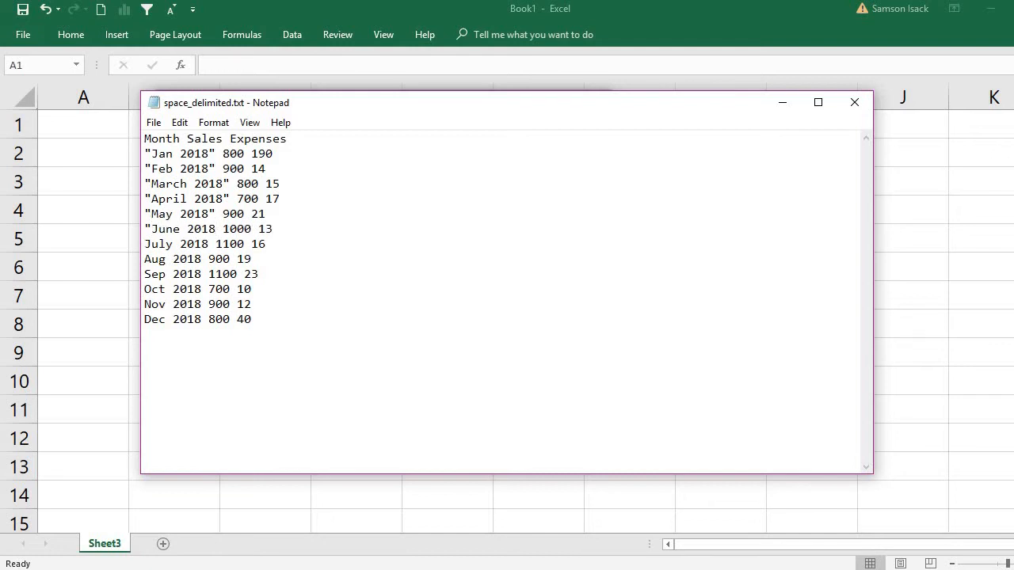
{"action": "type", "text": "\""}
{"action": "left_click", "coordinate": [144, 244]}
{"action": "type", "text": "\""}
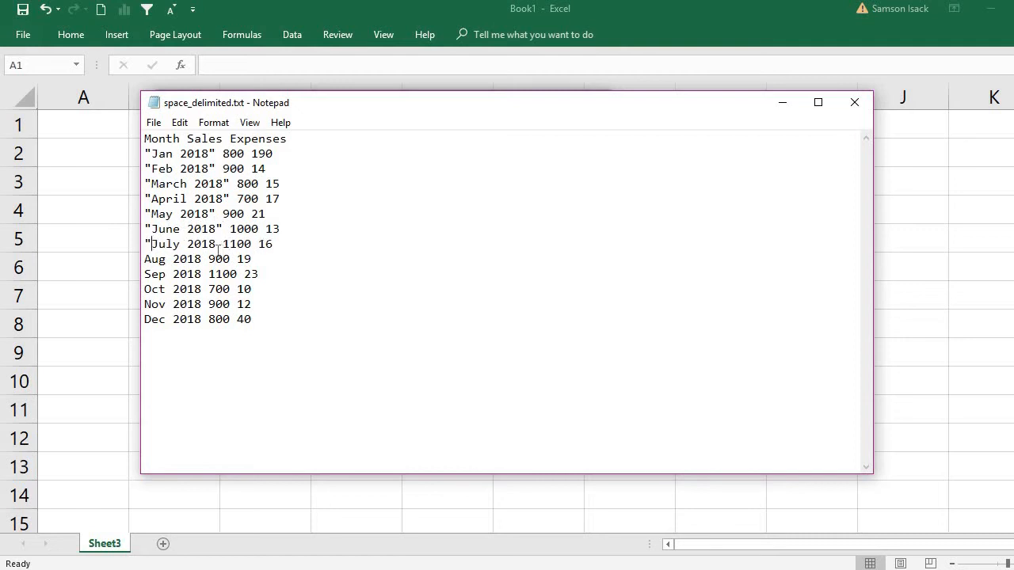
{"action": "left_click", "coordinate": [216, 244]}
{"action": "type", "text": "\""}
Enclose Aug 2018, Sep 2018 and Oct 2018 in double quotes.
{"action": "type", "text": "\""}
{"action": "left_click", "coordinate": [210, 260]}
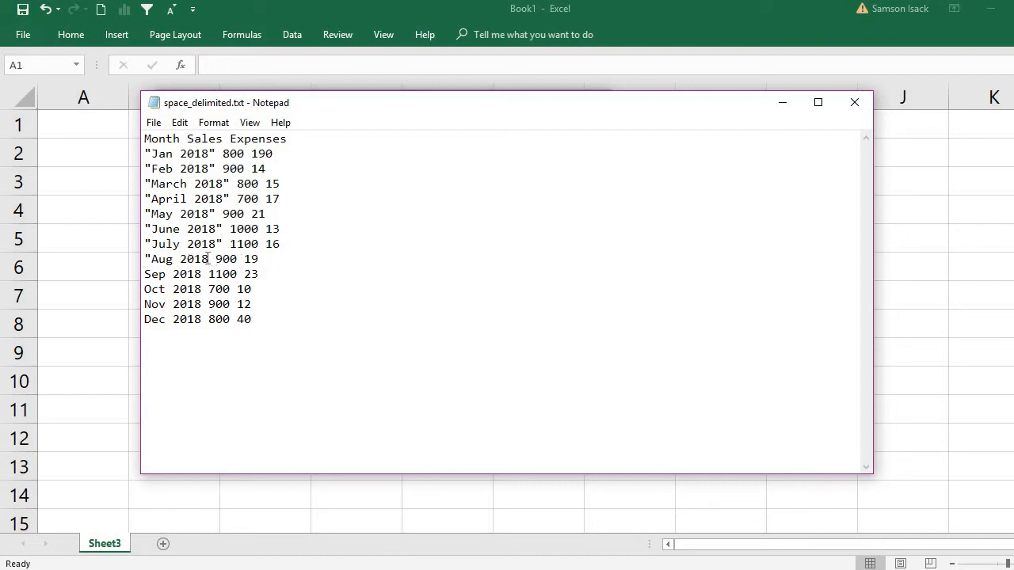
{"action": "type", "text": "\""}
{"action": "left_click", "coordinate": [144, 275]}
{"action": "type", "text": "\""}
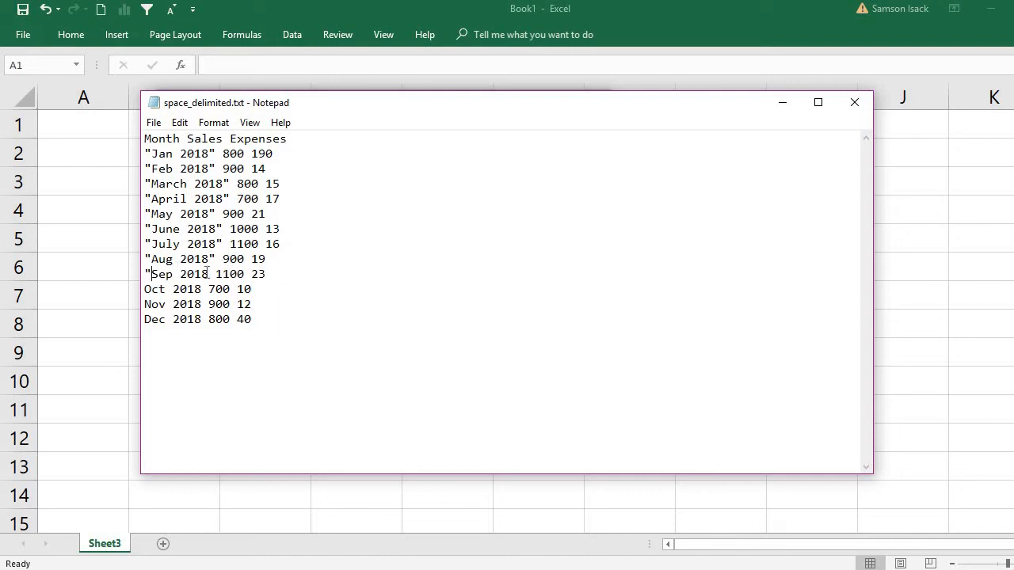
{"action": "left_click", "coordinate": [208, 274]}
{"action": "type", "text": "\""}
{"action": "type", "text": "\""}
{"action": "left_click", "coordinate": [209, 291]}
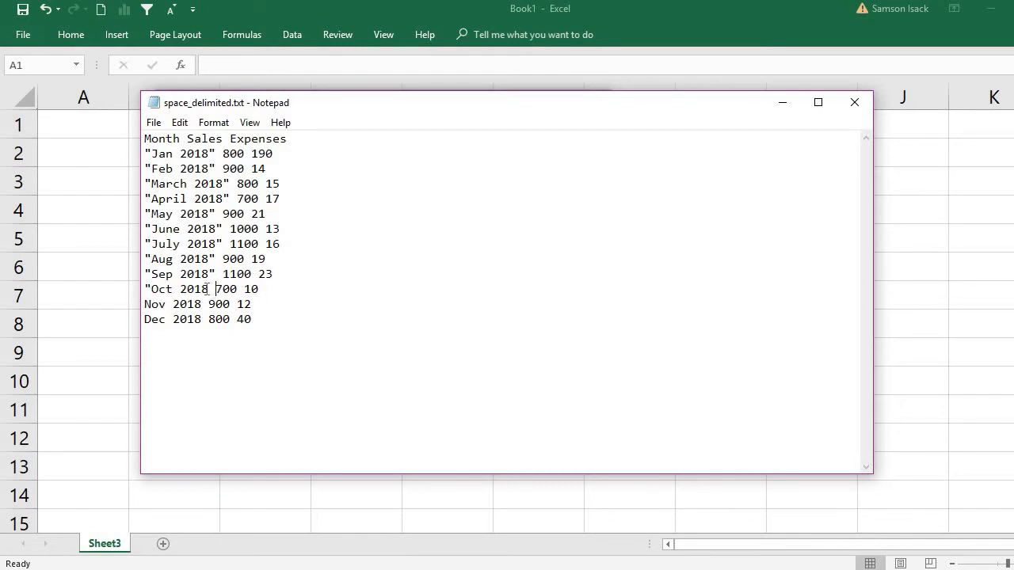
{"action": "type", "text": "\""}
Enclose Nov 2018 and Dec 2018 in double quotes on the last two lines.
{"action": "left_click", "coordinate": [144, 303]}
{"action": "type", "text": "\""}
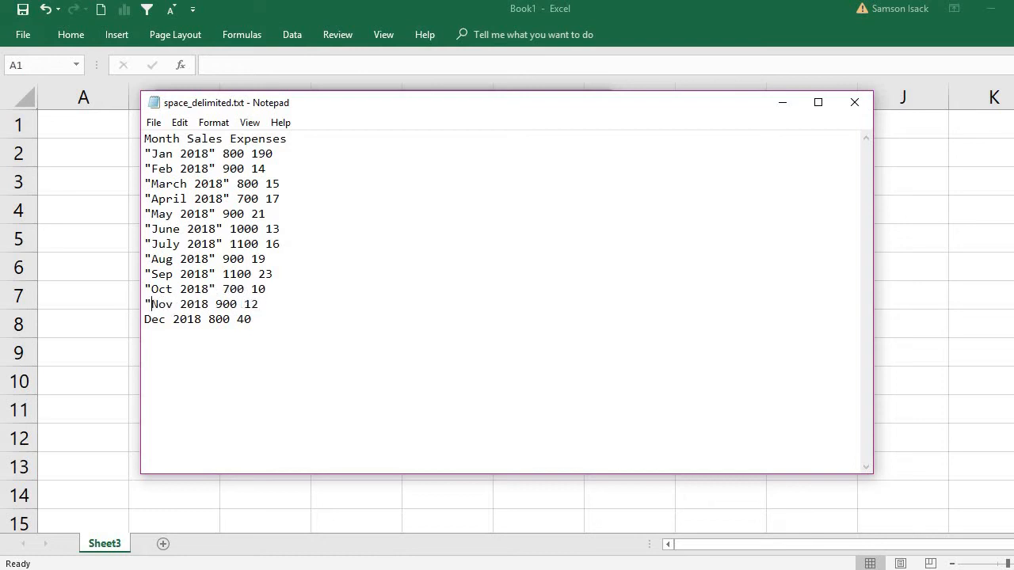
{"action": "left_click", "coordinate": [210, 304]}
{"action": "type", "text": "\""}
{"action": "type", "text": "\""}
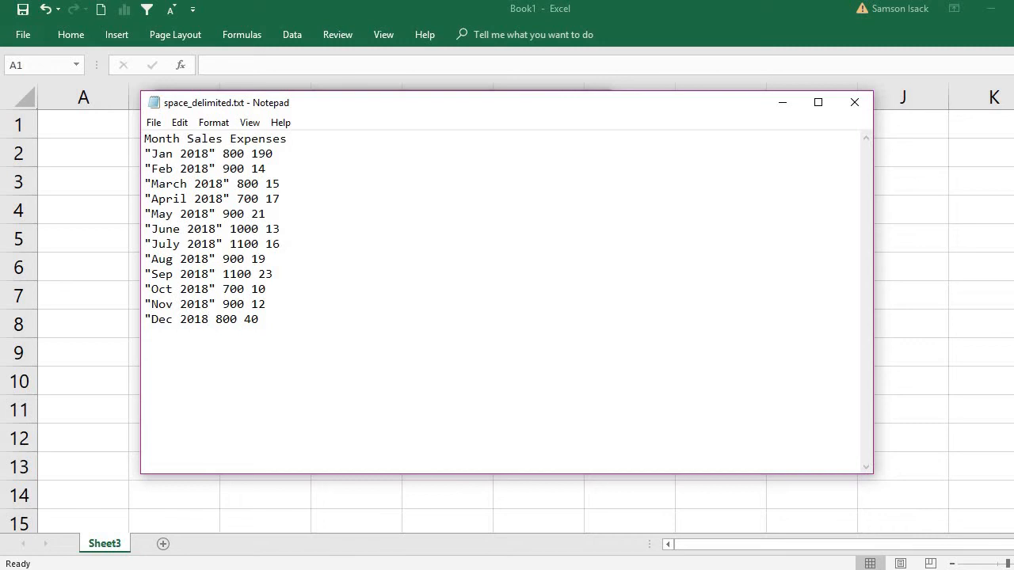
{"action": "type", "text": "\""}
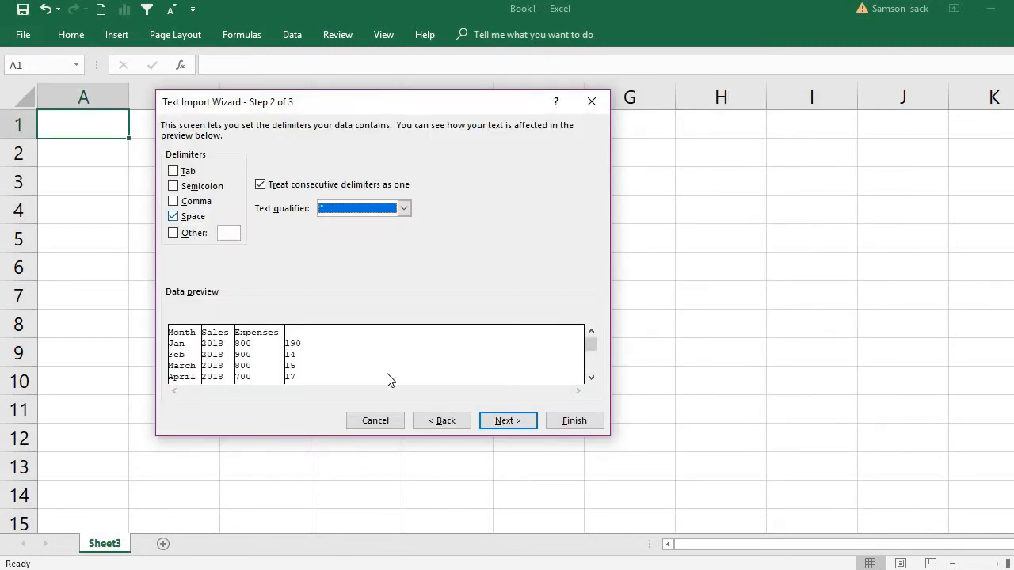
Cancel the text import wizard in Excel and save the edited space_delimited.txt in Notepad.
{"action": "left_click", "coordinate": [374, 419]}
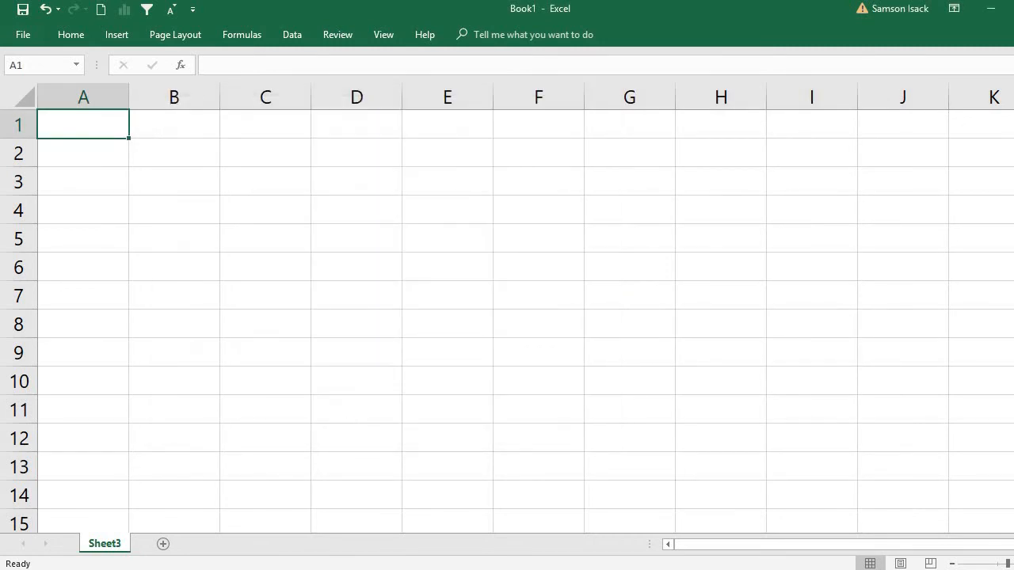
{"action": "key", "text": "alt+Tab"}
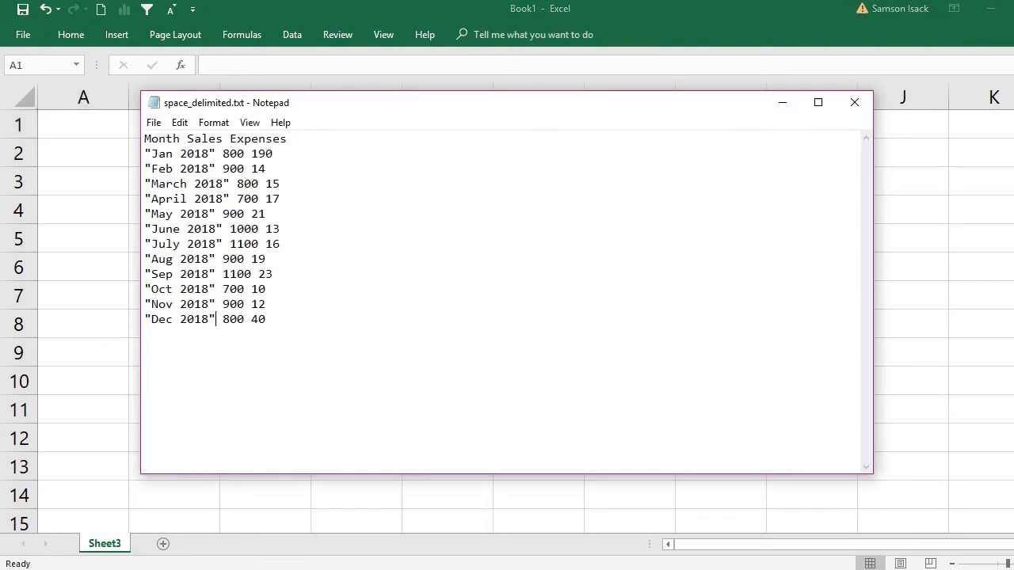
{"action": "left_click", "coordinate": [155, 123]}
{"action": "left_click", "coordinate": [166, 175]}
Switch to Excel and select cell A1 of the empty sheet.
{"action": "left_click", "coordinate": [93, 120]}
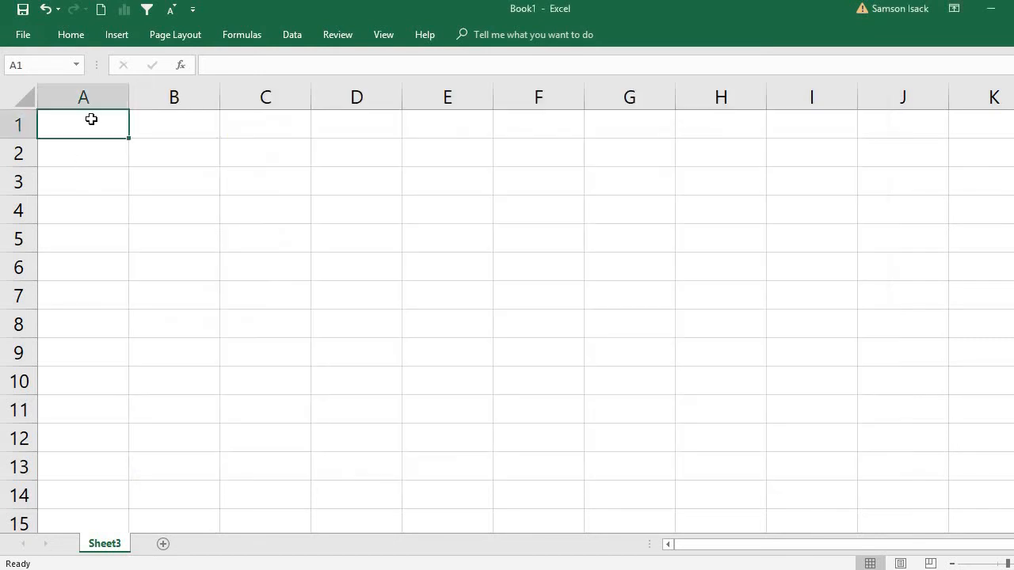
{"action": "left_click", "coordinate": [292, 34]}
{"action": "left_click", "coordinate": [32, 94]}
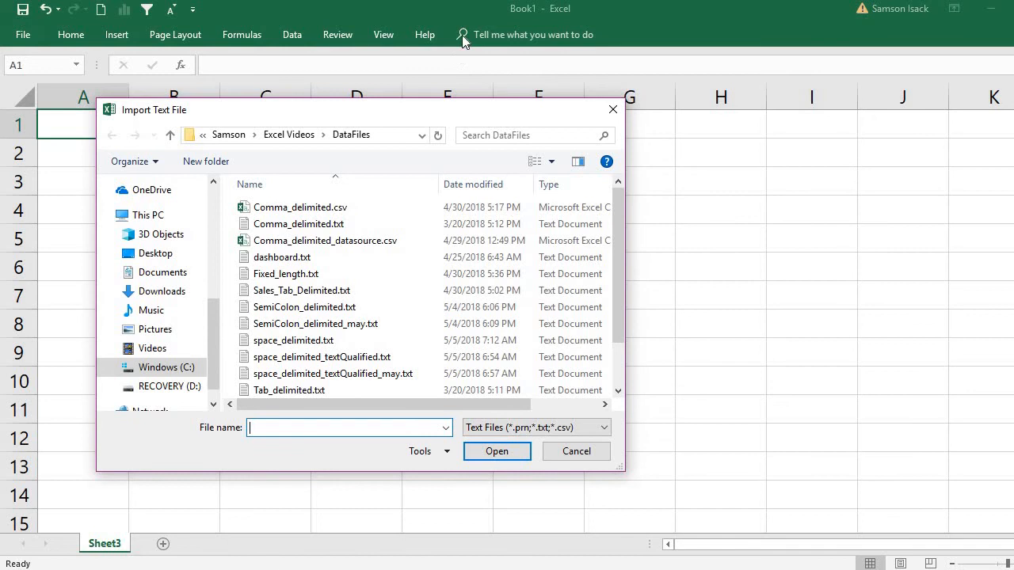
{"action": "left_click", "coordinate": [612, 110]}
Start importing space_delimited.txt from the DataFiles folder as external text data.
{"action": "left_click", "coordinate": [292, 34]}
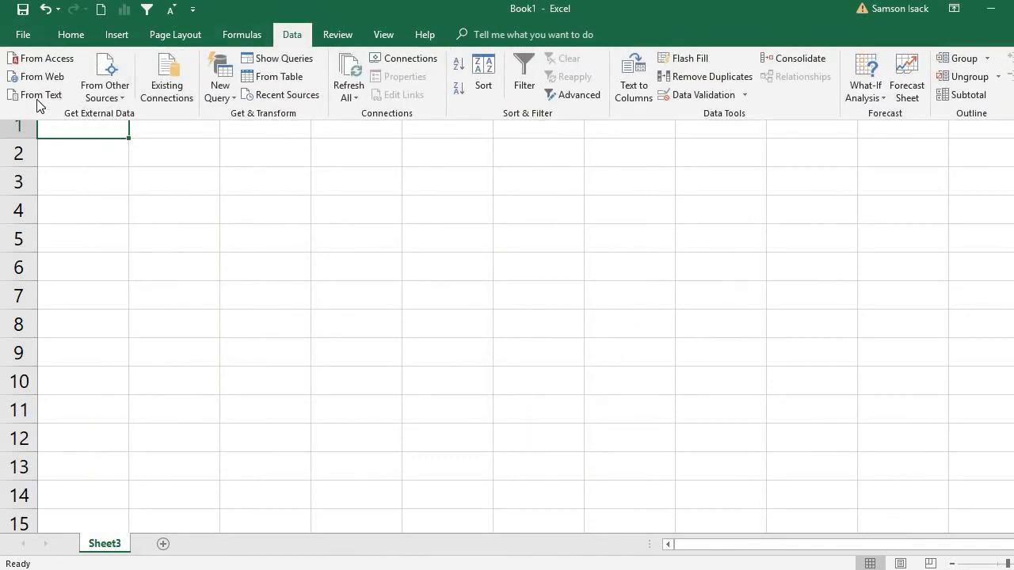
{"action": "left_click", "coordinate": [36, 95]}
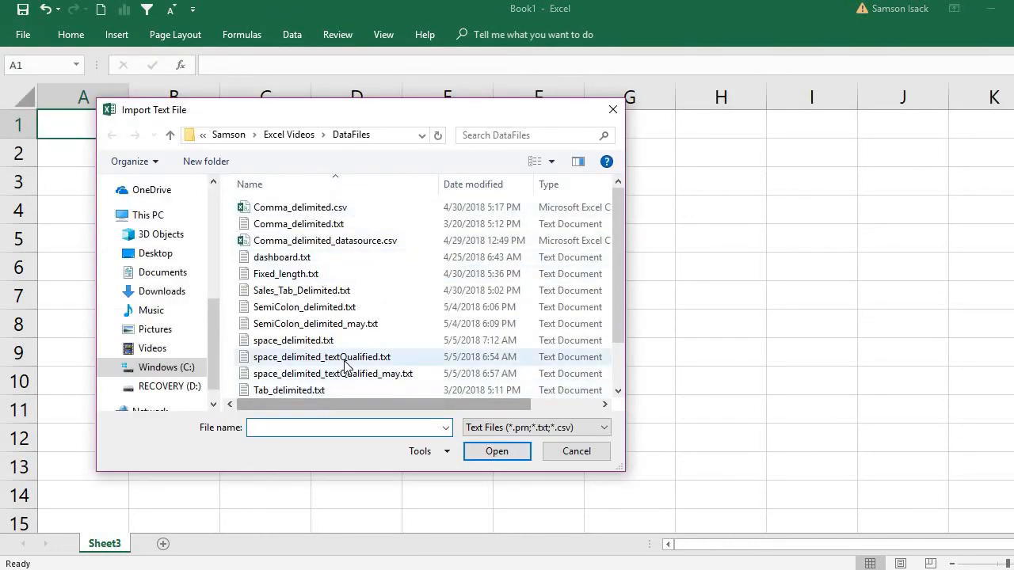
{"action": "left_click", "coordinate": [308, 343]}
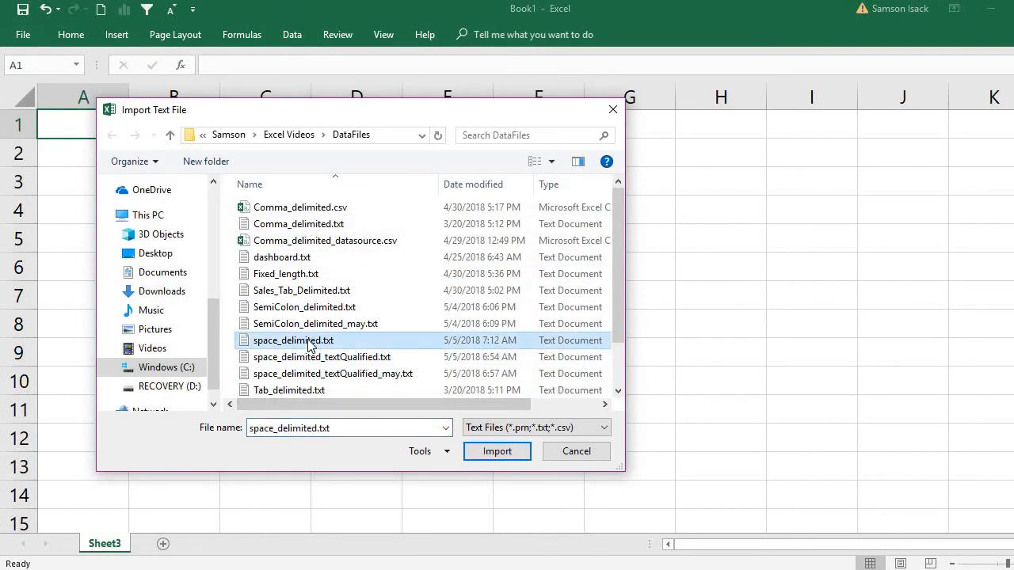
{"action": "double_click", "coordinate": [308, 343]}
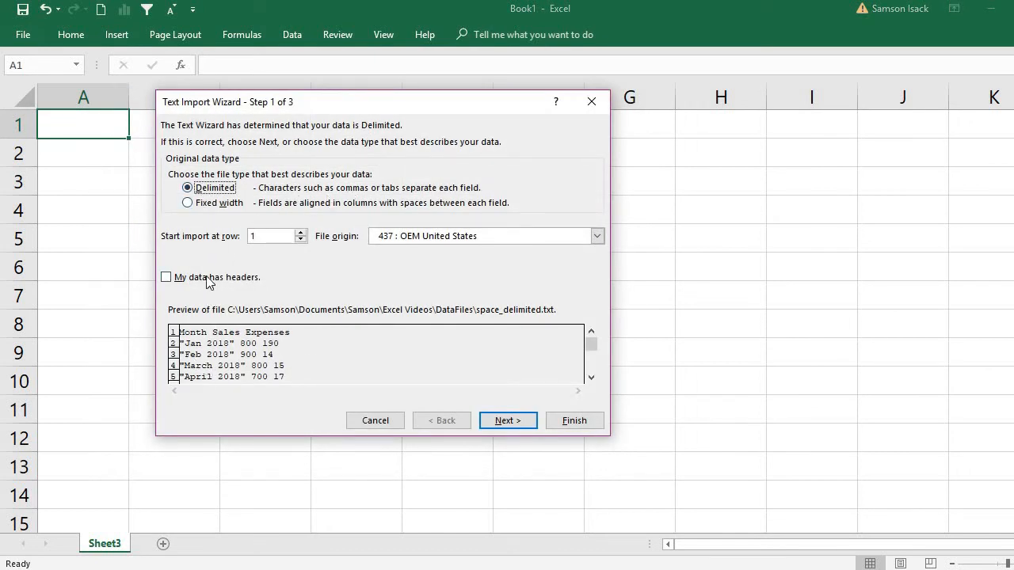
Mark the data as having headers and use Space instead of Tab as the delimiter.
{"action": "left_click", "coordinate": [178, 279]}
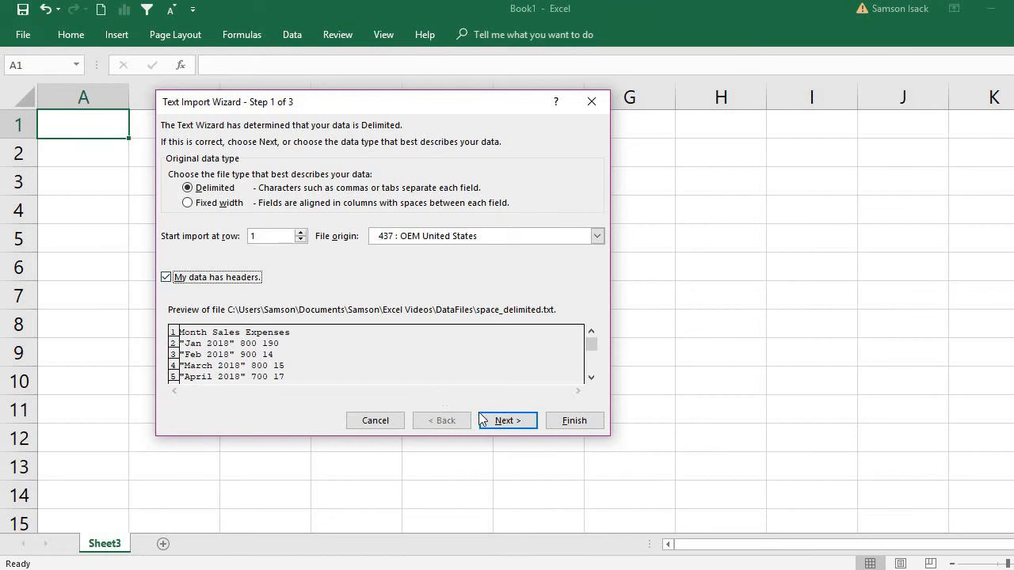
{"action": "left_click", "coordinate": [504, 420]}
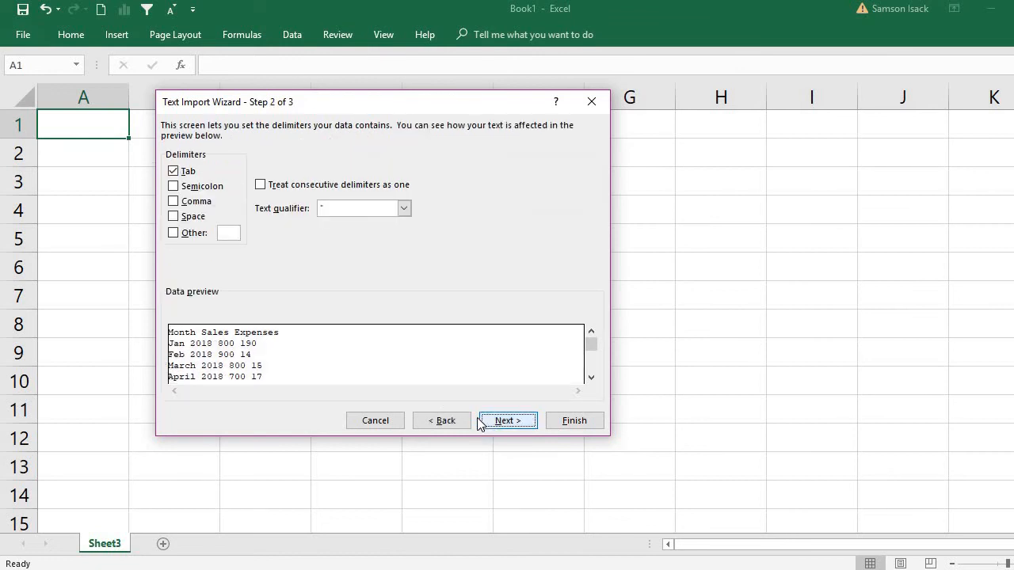
{"action": "left_click", "coordinate": [190, 172]}
{"action": "left_click", "coordinate": [183, 217]}
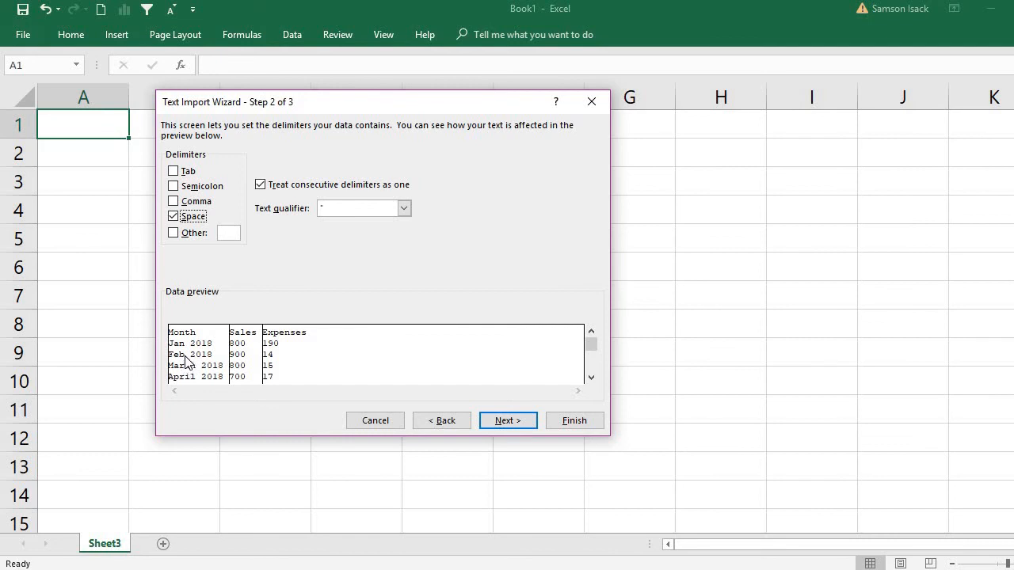
Try the text qualifier (none) to compare the column preview, and restore the double-quote qualifier.
{"action": "left_click", "coordinate": [409, 207]}
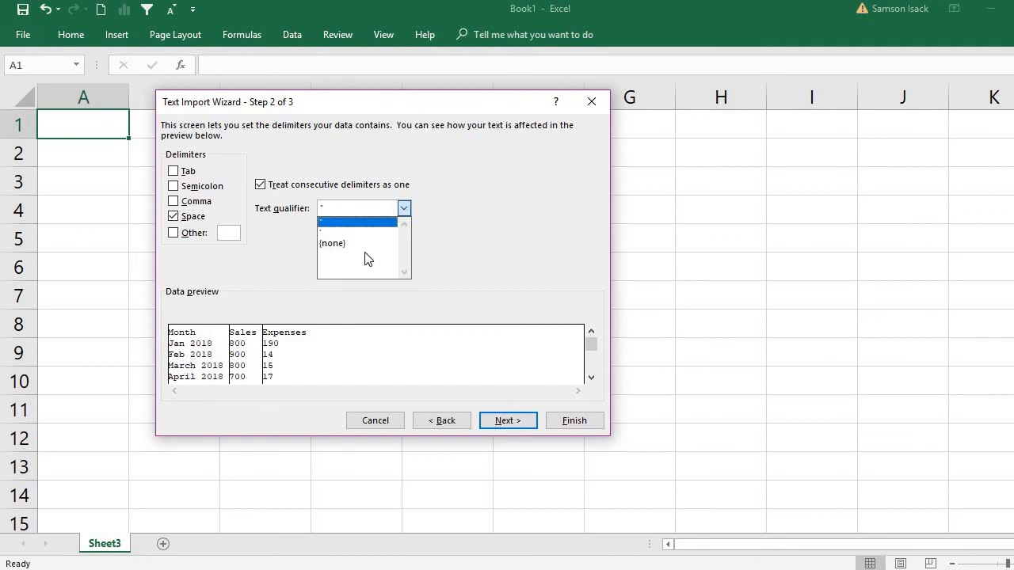
{"action": "left_click", "coordinate": [369, 240]}
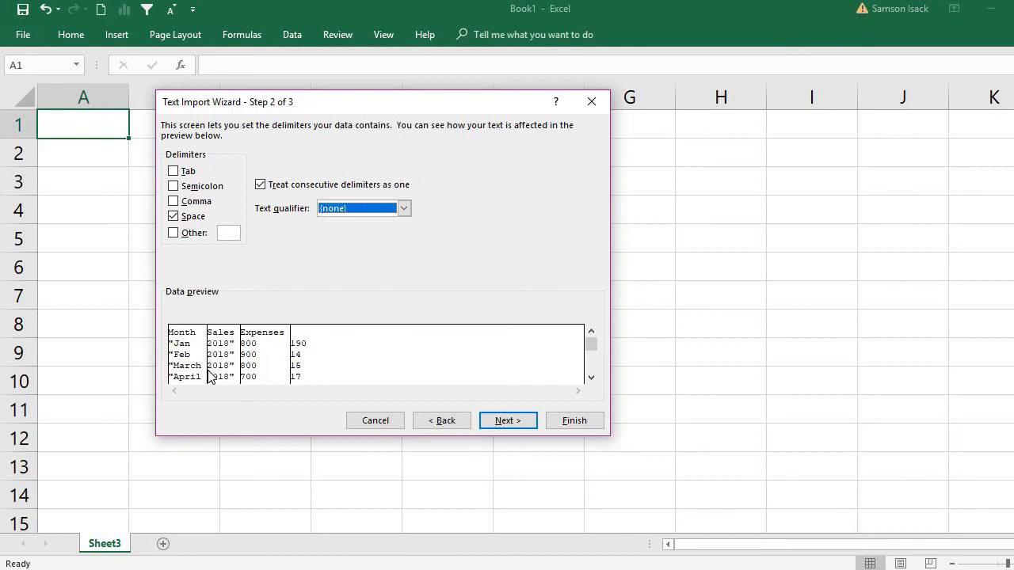
{"action": "left_click", "coordinate": [404, 209]}
{"action": "left_click", "coordinate": [352, 220]}
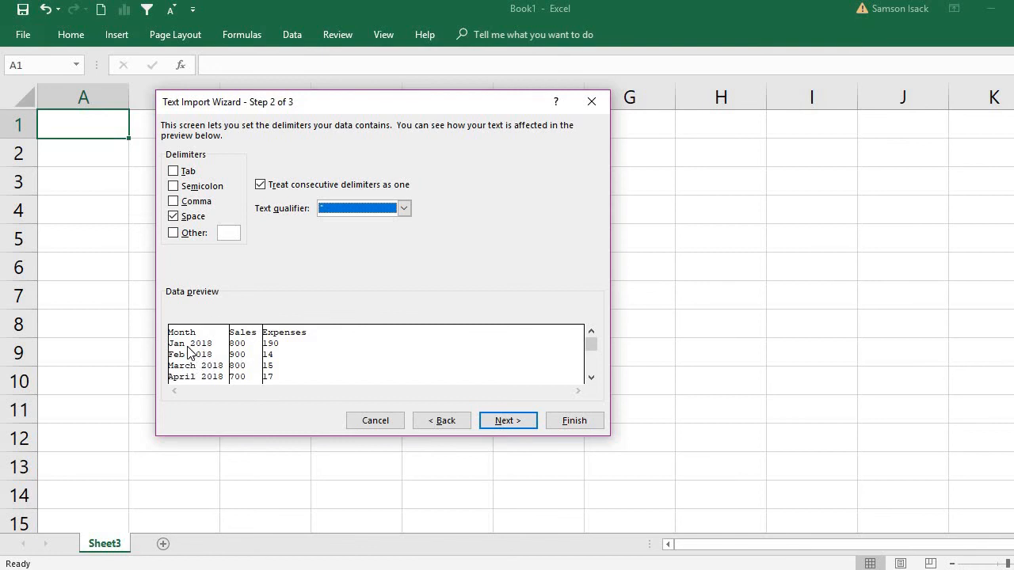
Set the Month column's data format to Text and check the formats of the Sales and Expenses columns.
{"action": "left_click", "coordinate": [505, 420]}
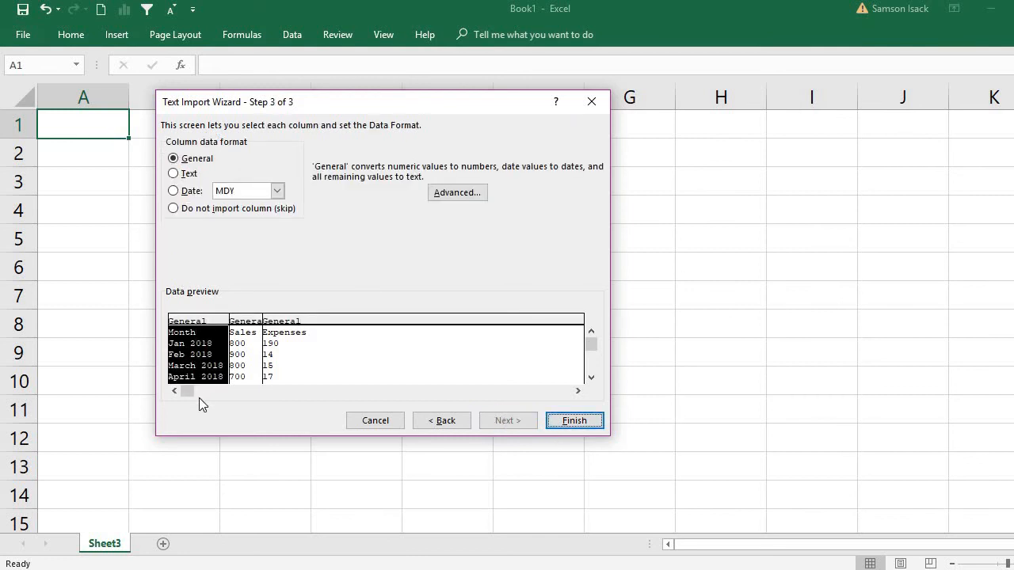
{"action": "left_click", "coordinate": [190, 175]}
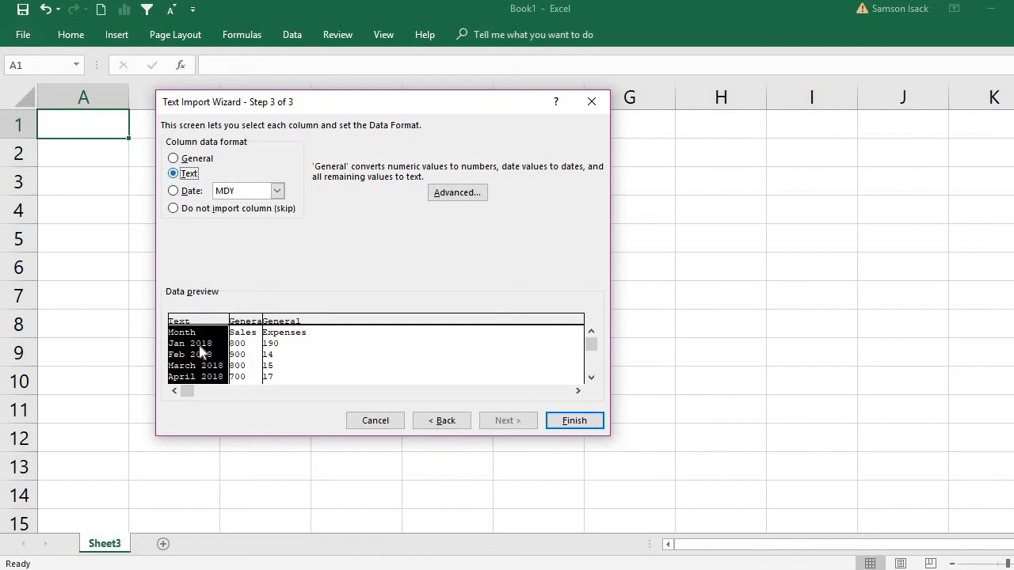
{"action": "left_click", "coordinate": [240, 357]}
{"action": "left_click", "coordinate": [272, 365]}
{"action": "left_click", "coordinate": [258, 367]}
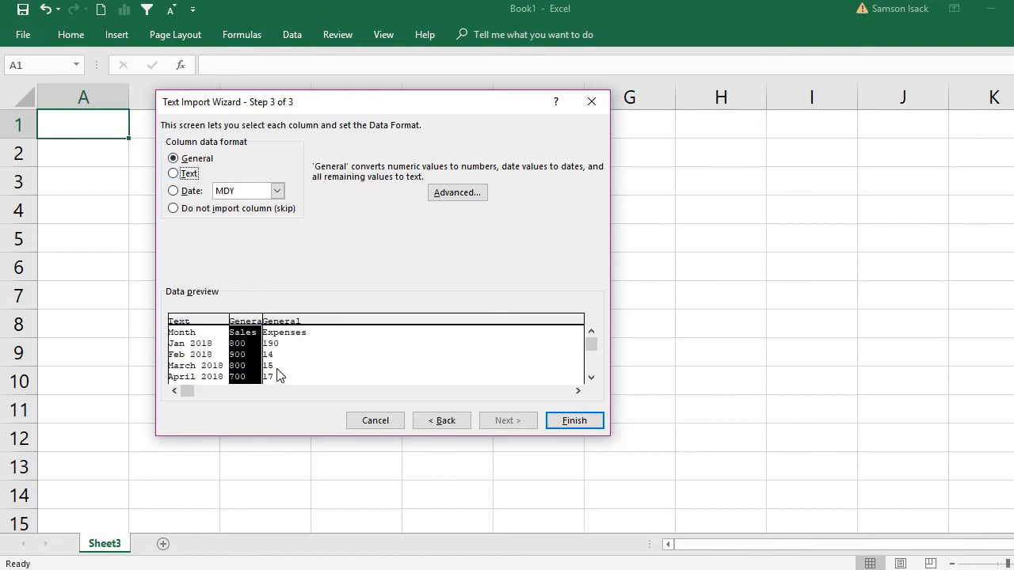
{"action": "left_click", "coordinate": [278, 374]}
{"action": "left_click", "coordinate": [262, 379]}
{"action": "left_click", "coordinate": [307, 374]}
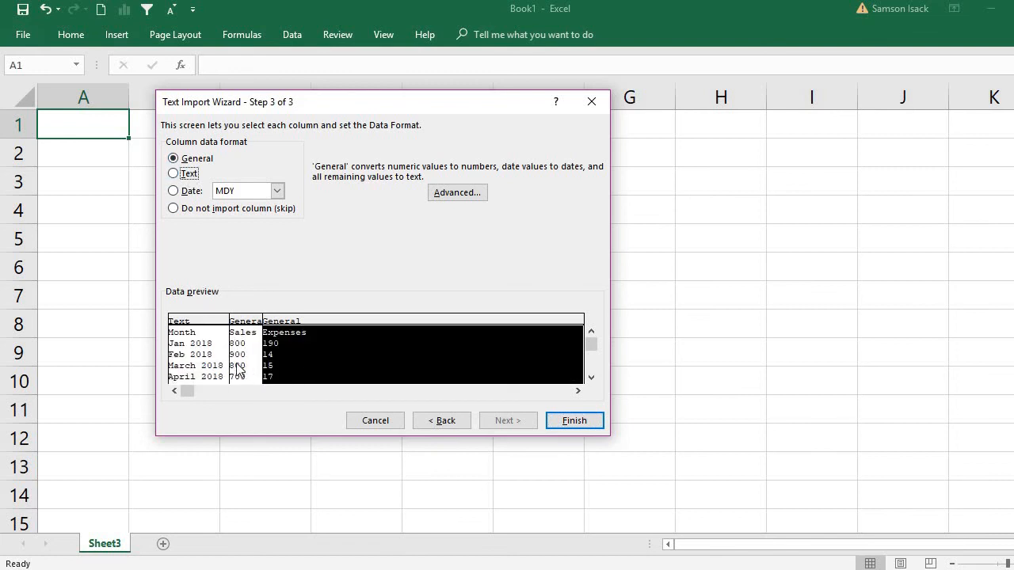
{"action": "left_click", "coordinate": [255, 378]}
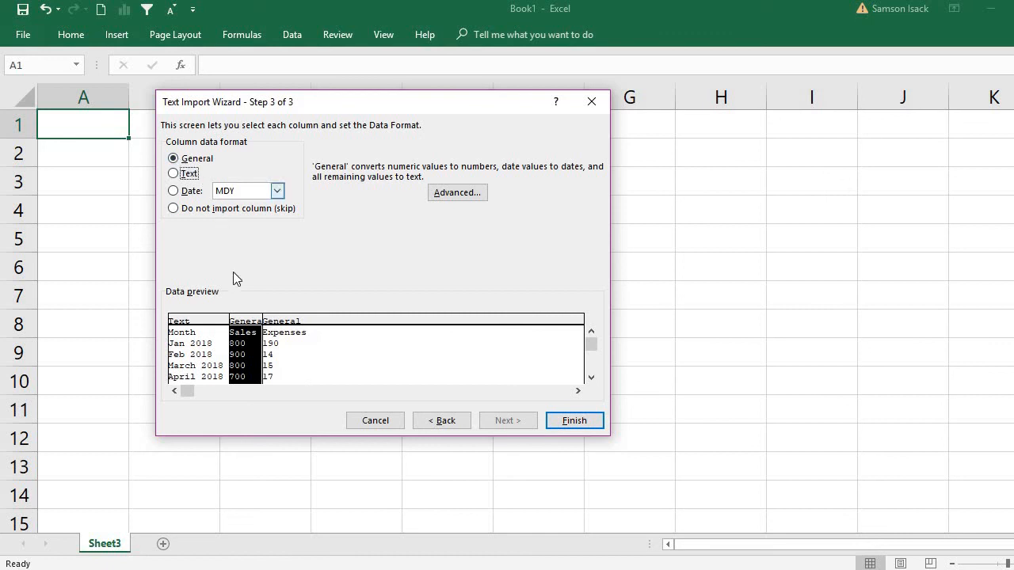
Finish the text import and place the data in the existing worksheet at cell A1.
{"action": "left_click", "coordinate": [553, 421]}
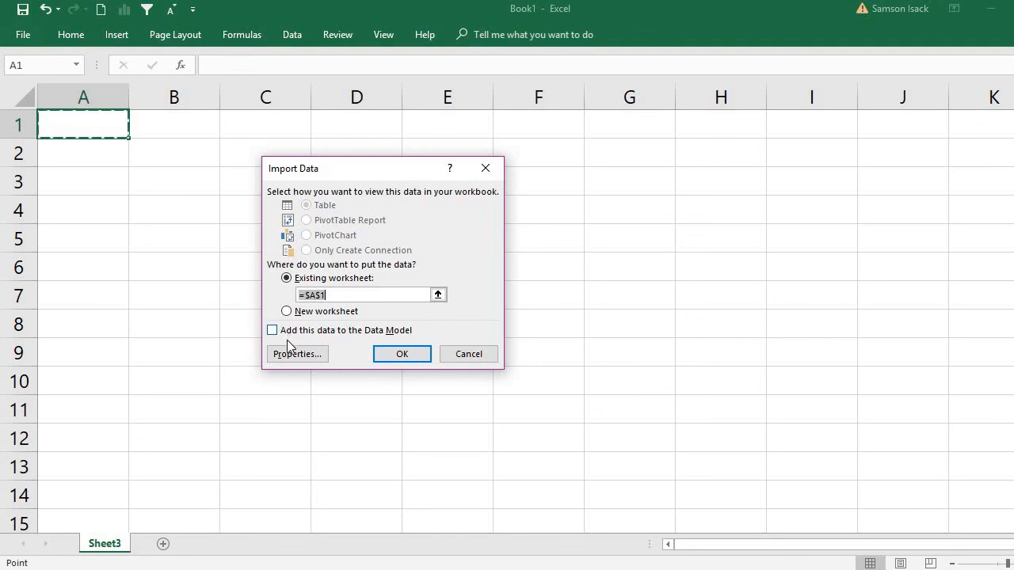
{"action": "left_click", "coordinate": [393, 353]}
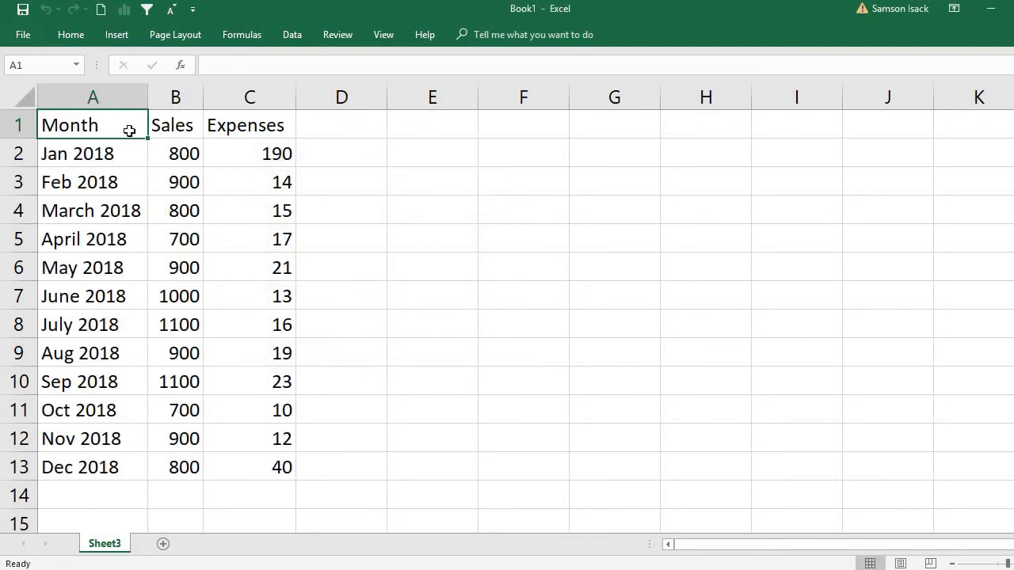
Examine the imported headers, the month-and-year cells in column A, and the Sales and Expenses values.
{"action": "left_click_drag", "start_coordinate": [234, 127], "coordinate": [54, 125]}
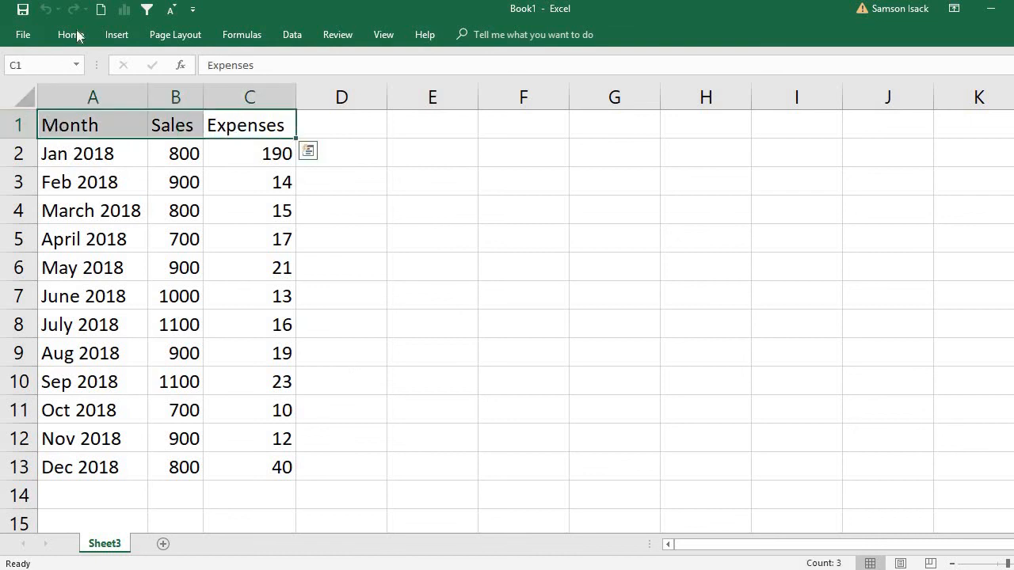
{"action": "left_click", "coordinate": [94, 156]}
{"action": "left_click_drag", "start_coordinate": [108, 261], "coordinate": [103, 468]}
{"action": "double_click", "coordinate": [79, 153]}
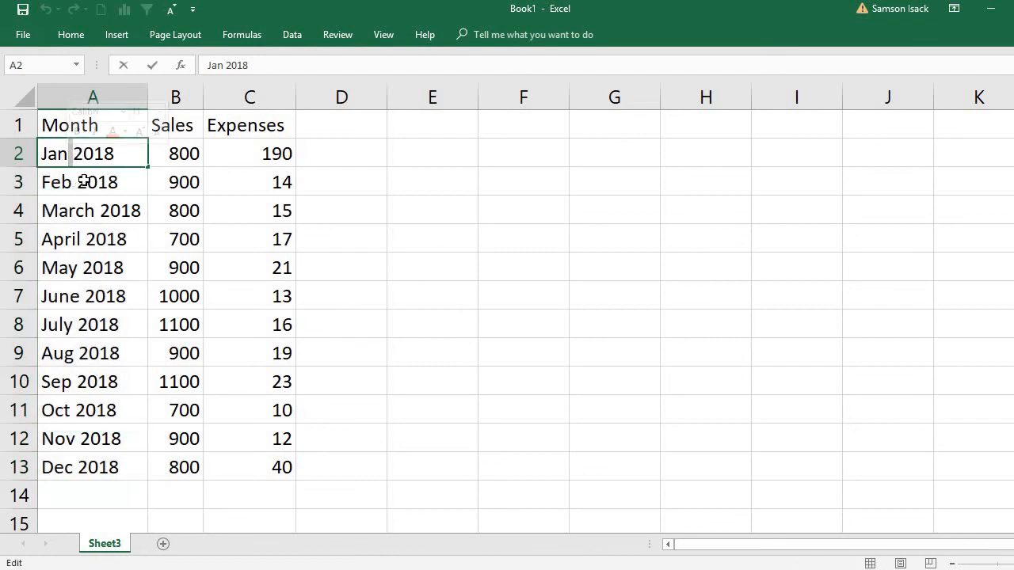
{"action": "left_click", "coordinate": [79, 183]}
{"action": "double_click", "coordinate": [77, 184]}
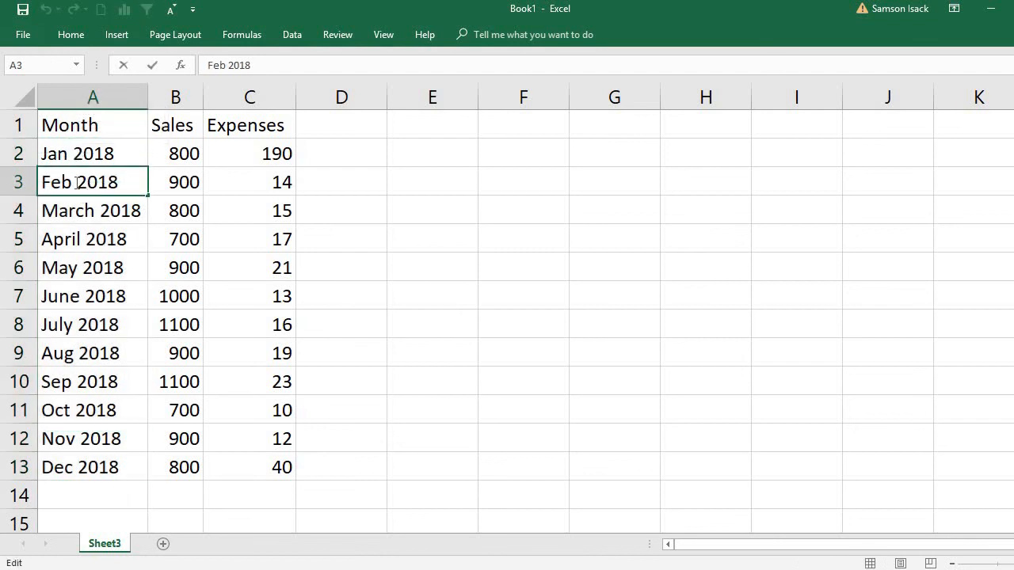
{"action": "left_click", "coordinate": [84, 296]}
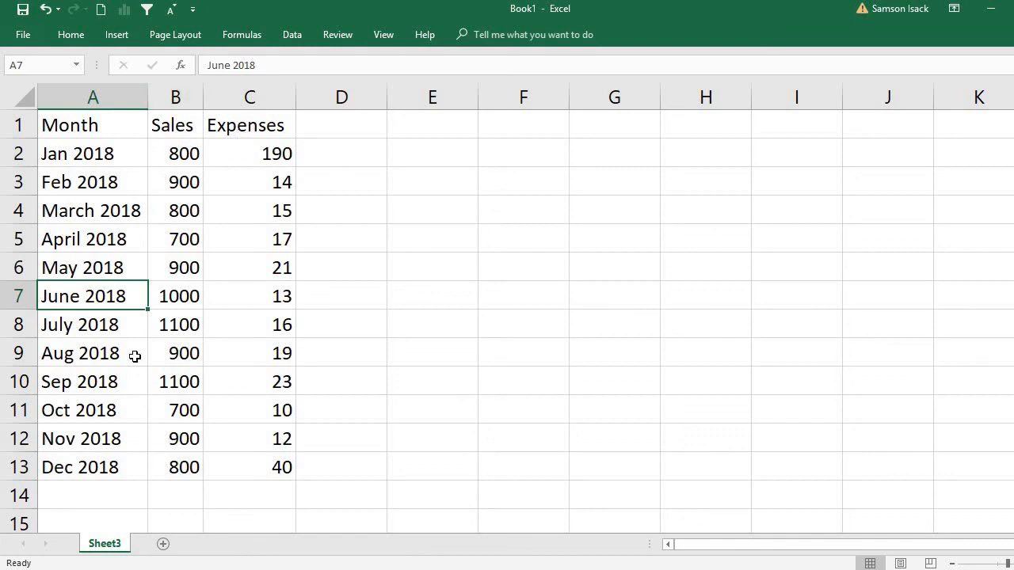
{"action": "left_click", "coordinate": [183, 152]}
{"action": "left_click_drag", "start_coordinate": [182, 441], "coordinate": [186, 467]}
{"action": "left_click_drag", "start_coordinate": [269, 129], "coordinate": [238, 467]}
{"action": "left_click", "coordinate": [112, 124]}
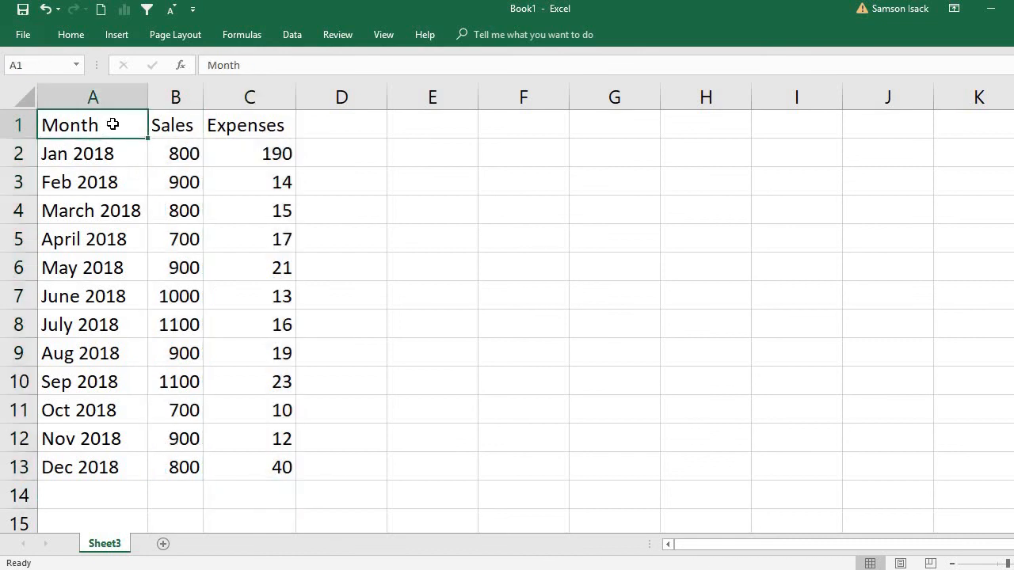